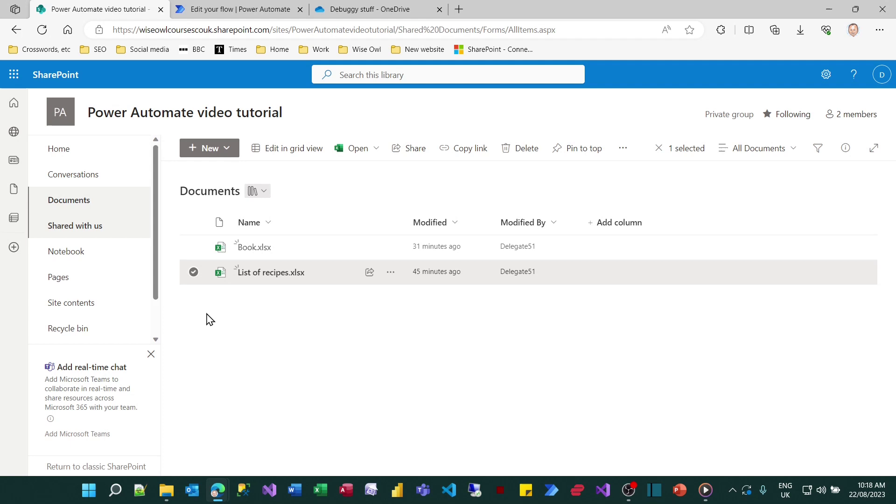
Step: Review List of recipes.xlsx's Automate menu and the flow's For a selected file, Compose and Create file steps
{"action": "left_click", "coordinate": [390, 275]}
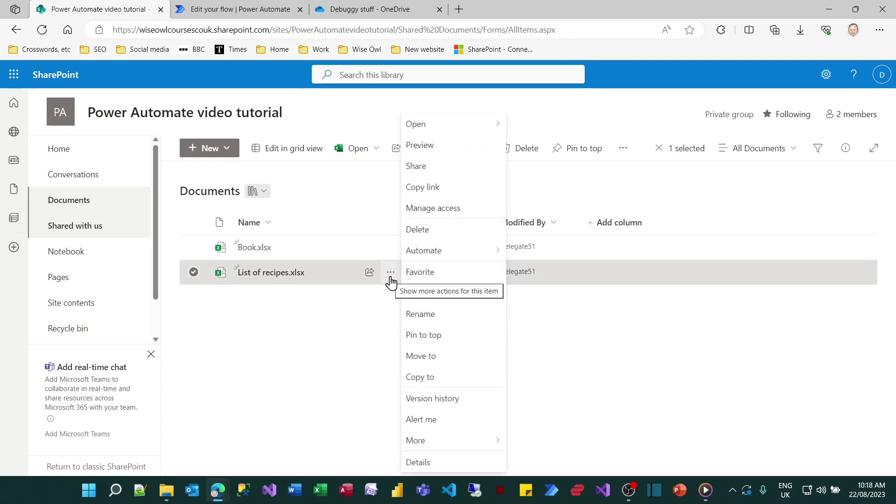
{"action": "mouse_move", "coordinate": [427, 256]}
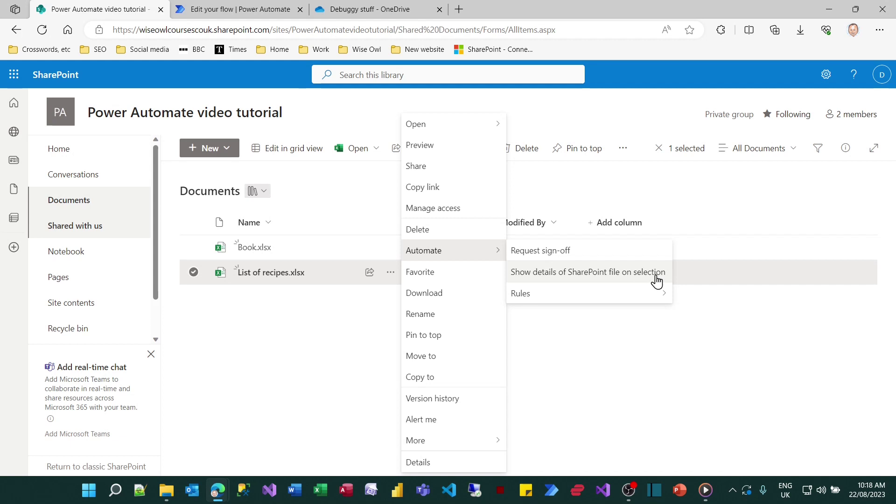
{"action": "left_click", "coordinate": [258, 8]}
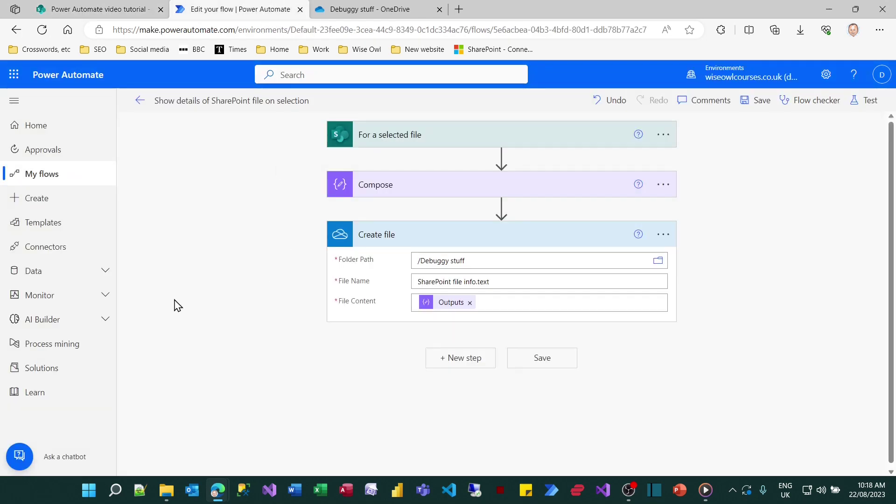
{"action": "left_click_drag", "start_coordinate": [315, 112], "coordinate": [442, 155]}
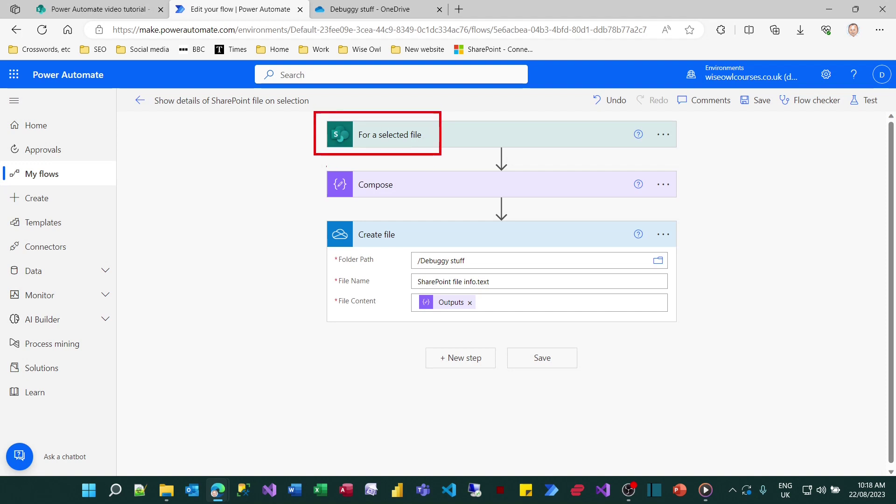
{"action": "left_click_drag", "start_coordinate": [316, 165], "coordinate": [413, 204]}
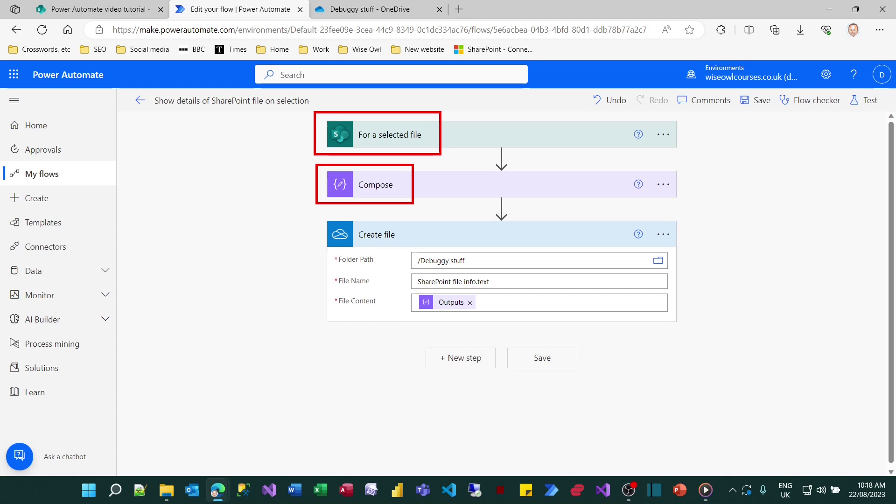
{"action": "mouse_move", "coordinate": [321, 213]}
{"action": "left_mouse_down"}
{"action": "mouse_move", "coordinate": [409, 288]}
{"action": "mouse_move", "coordinate": [506, 327]}
{"action": "left_mouse_up"}
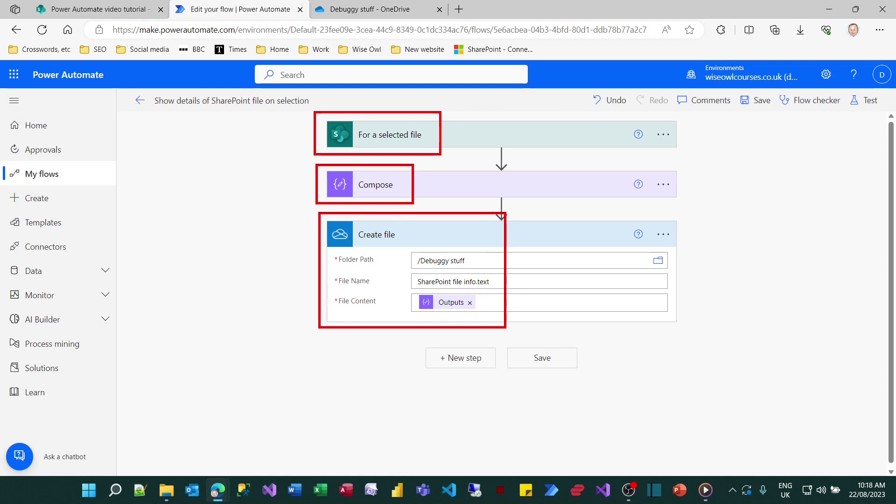
{"action": "key", "text": "Escape"}
{"action": "left_click", "coordinate": [392, 14]}
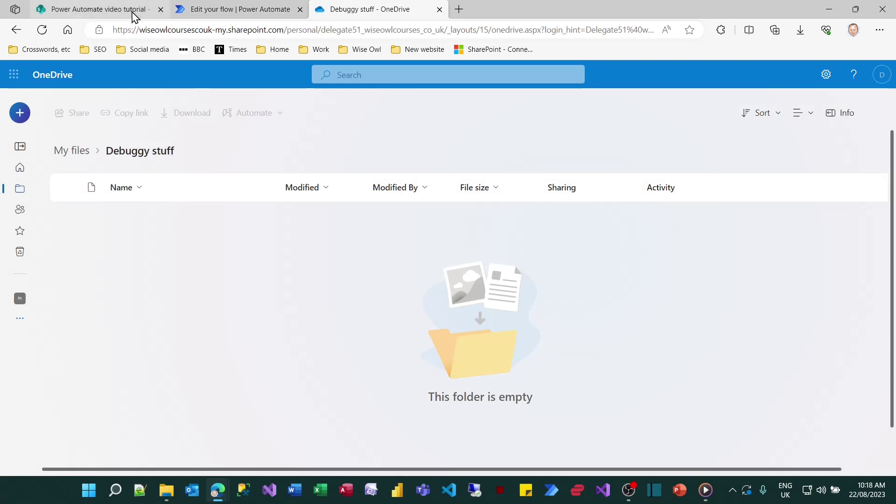
Step: Run the Show details of SharePoint file on selection flow on List of recipes.xlsx
{"action": "left_click", "coordinate": [135, 15]}
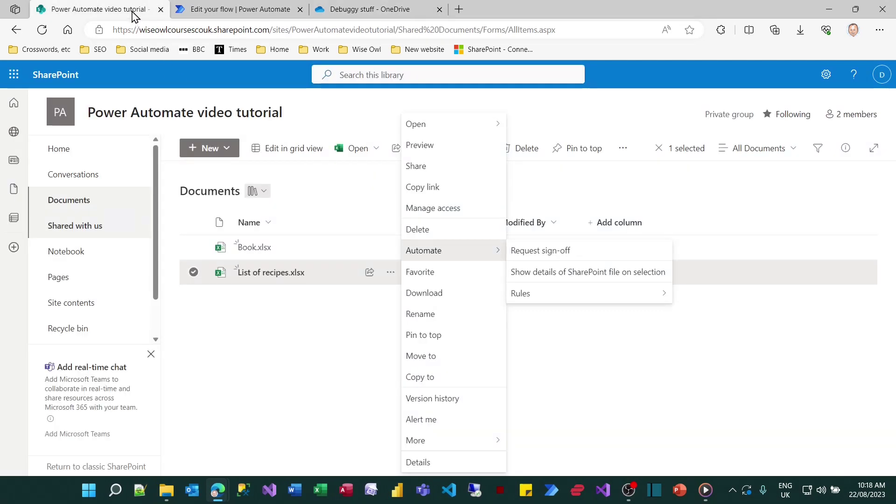
{"action": "left_click", "coordinate": [566, 279]}
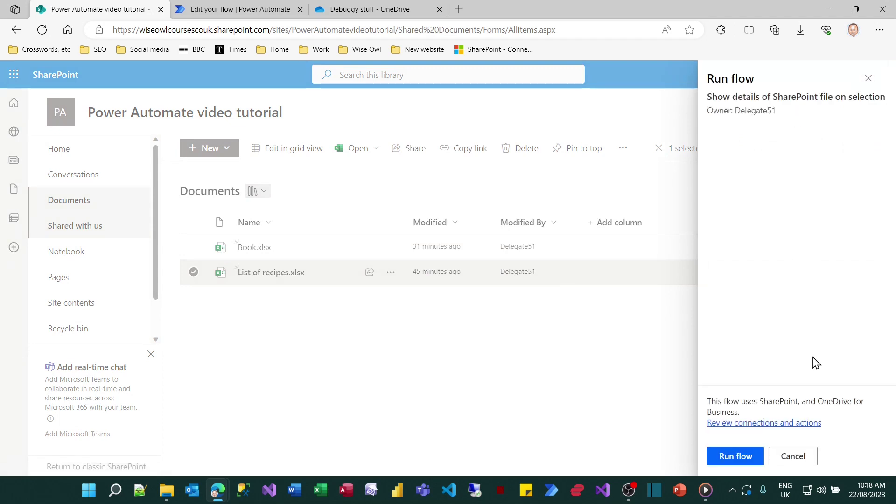
{"action": "left_click", "coordinate": [745, 461]}
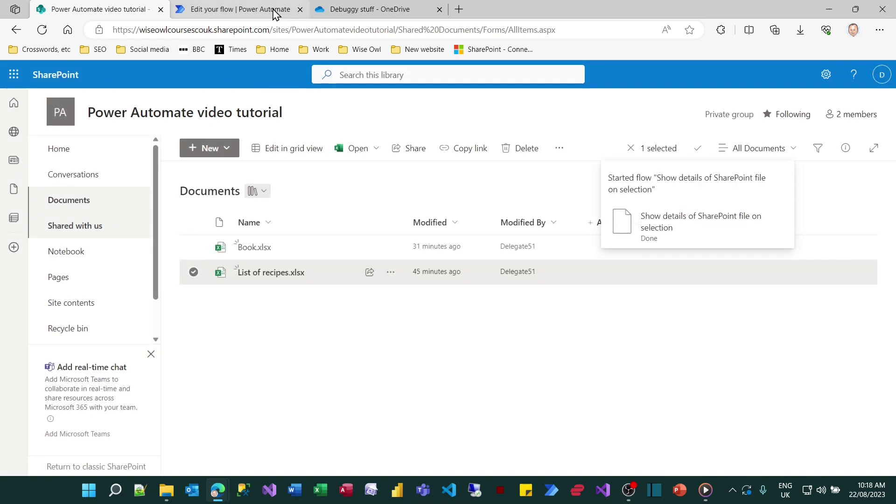
Step: Refresh the Debuggy stuff folder and open the new SharePoint file info.text
{"action": "left_click", "coordinate": [357, 14]}
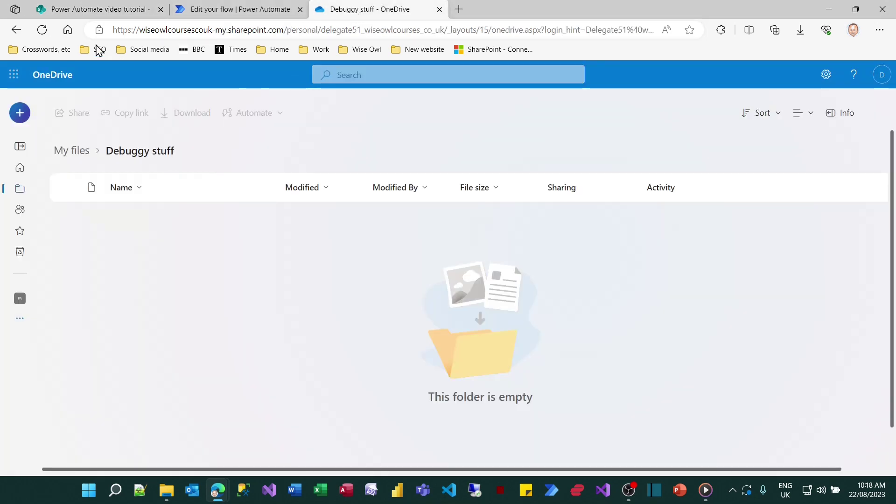
{"action": "left_click", "coordinate": [42, 31]}
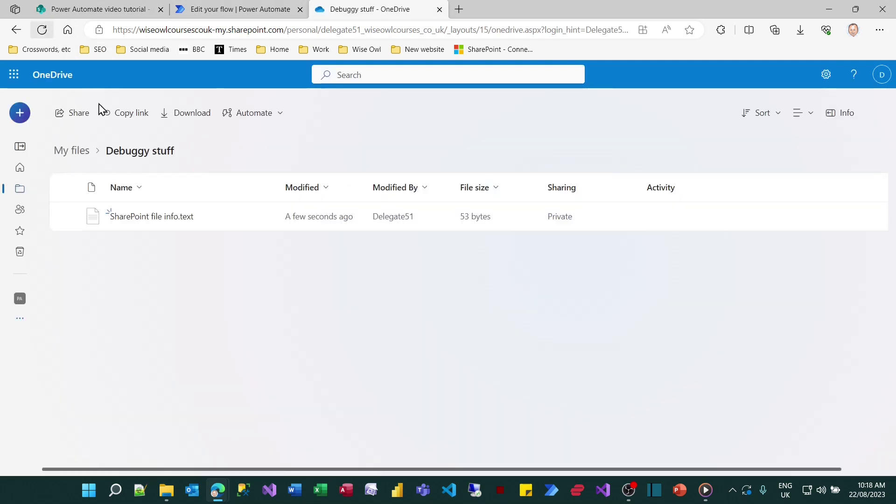
{"action": "left_click", "coordinate": [154, 216]}
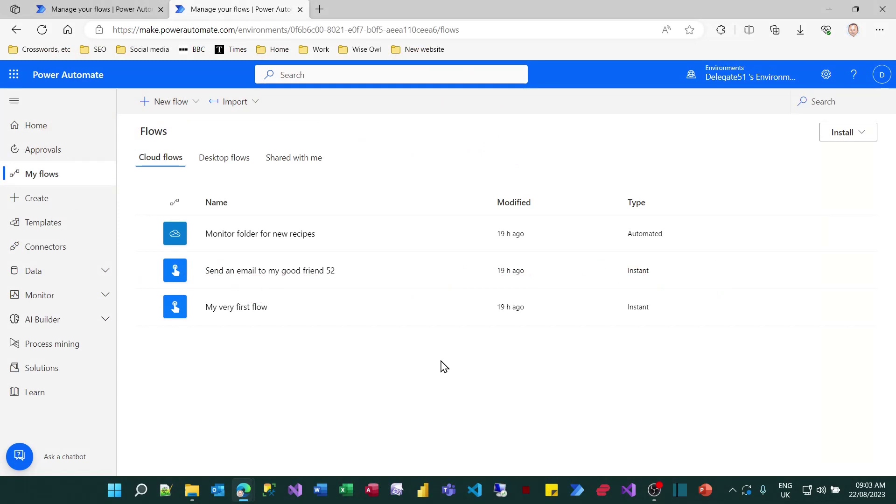
Step: Start a new SharePoint team site named 'Power Automate video tutorial'
{"action": "left_click", "coordinate": [14, 75]}
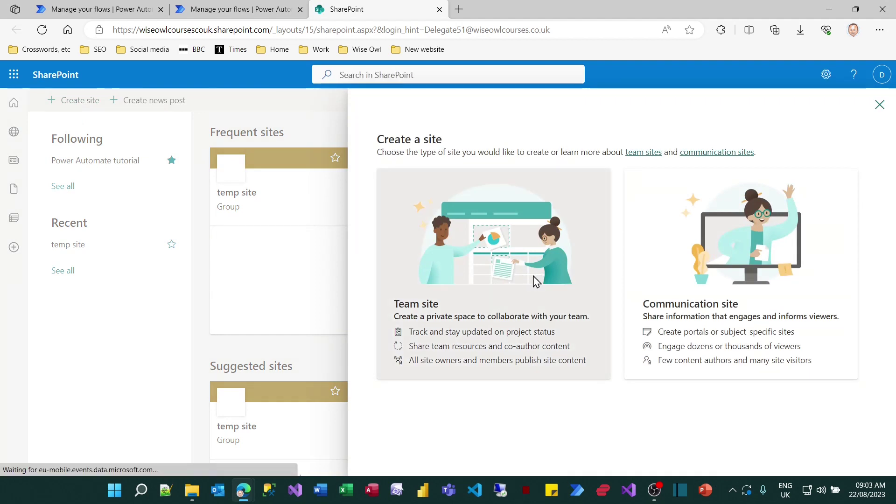
{"action": "left_click", "coordinate": [540, 279]}
{"action": "type", "text": "Power Automate video tutorial"}
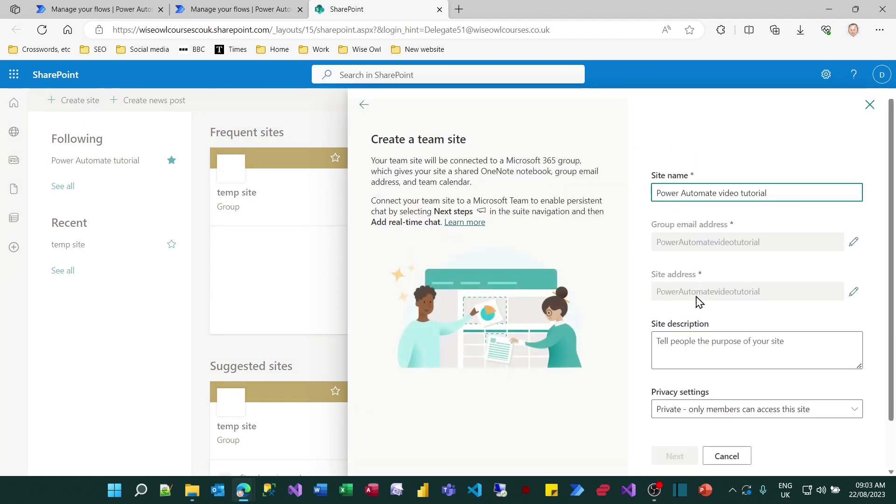
{"action": "left_click", "coordinate": [675, 456]}
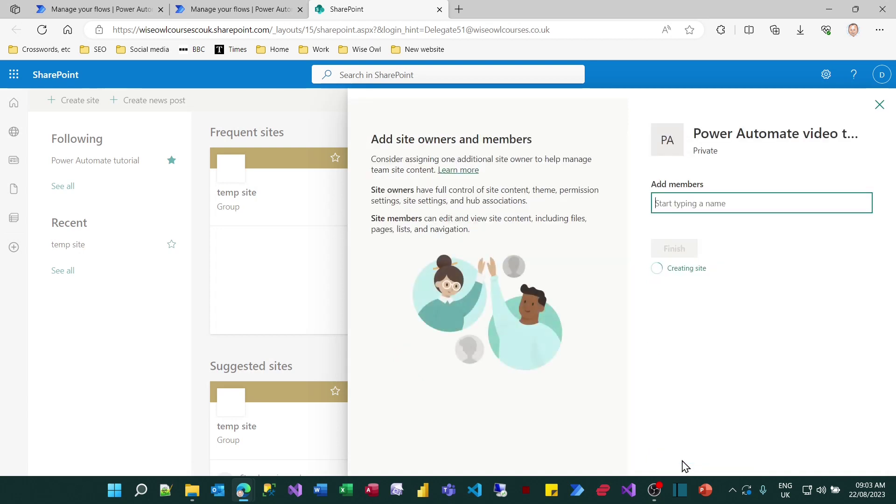
Step: Add two matching accounts as site members and finish creating the site
{"action": "type", "text": "del"}
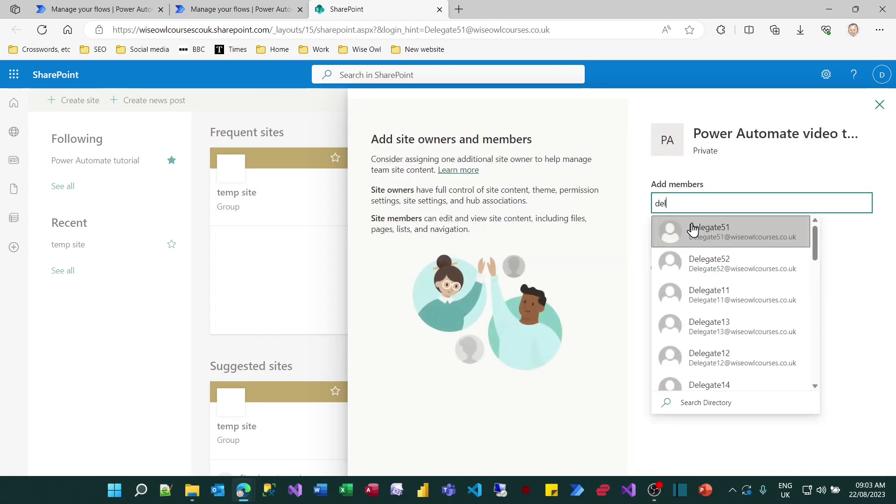
{"action": "left_click", "coordinate": [681, 232]}
{"action": "type", "text": "del"}
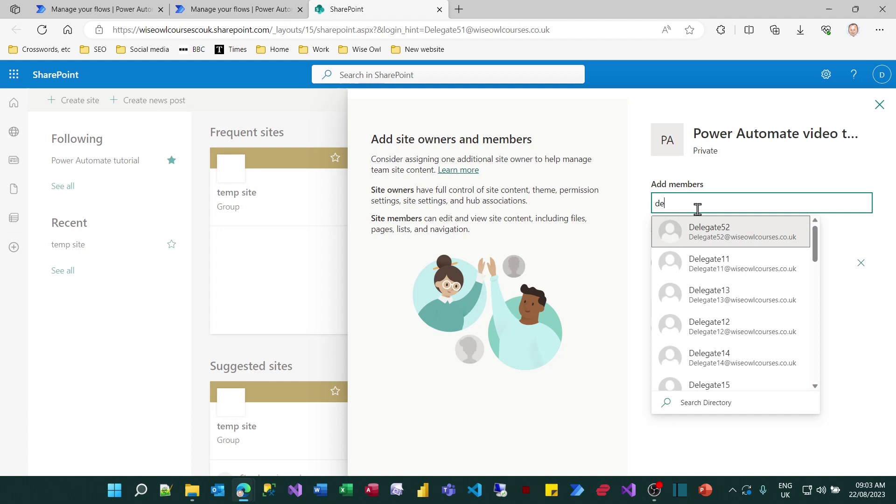
{"action": "left_click", "coordinate": [719, 246]}
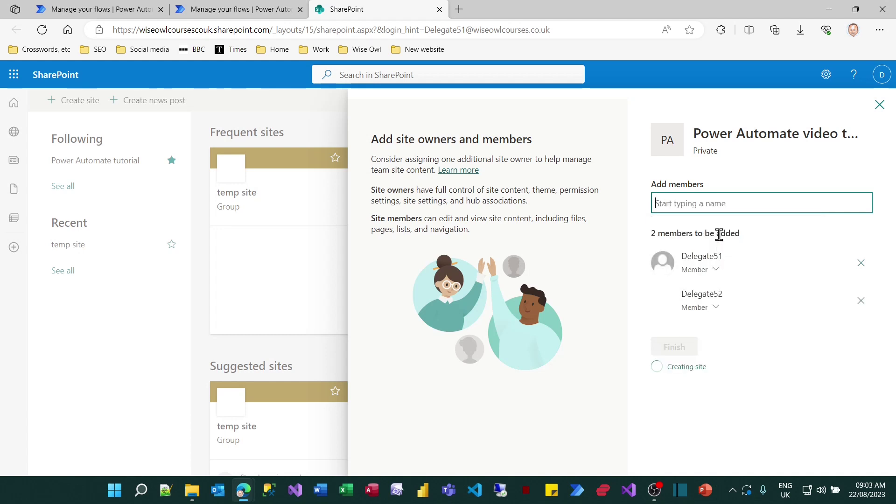
{"action": "left_click", "coordinate": [679, 350]}
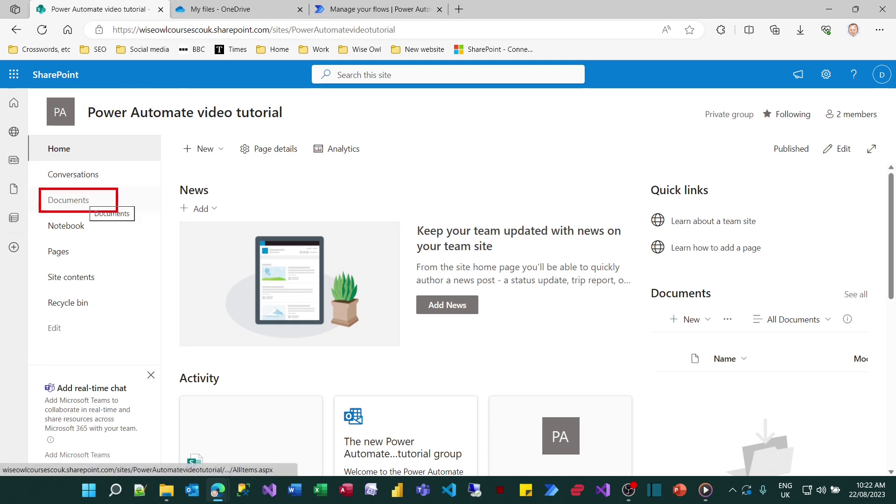
Step: Create a blank Excel workbook in Documents and rename it 'List of recipes'
{"action": "left_click", "coordinate": [75, 200]}
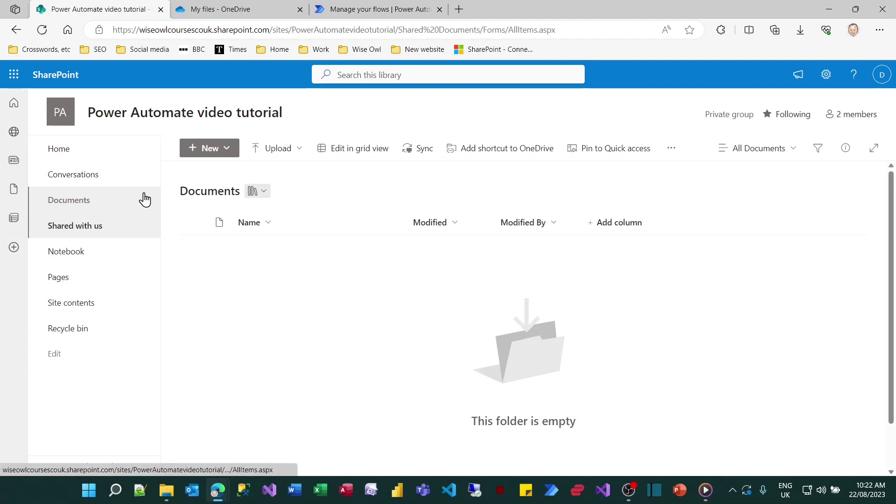
{"action": "left_click", "coordinate": [228, 159]}
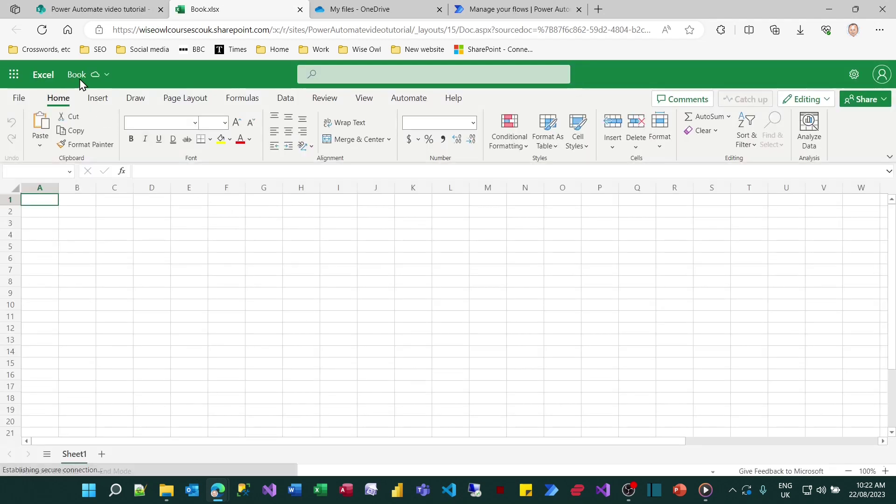
{"action": "left_click", "coordinate": [76, 79]}
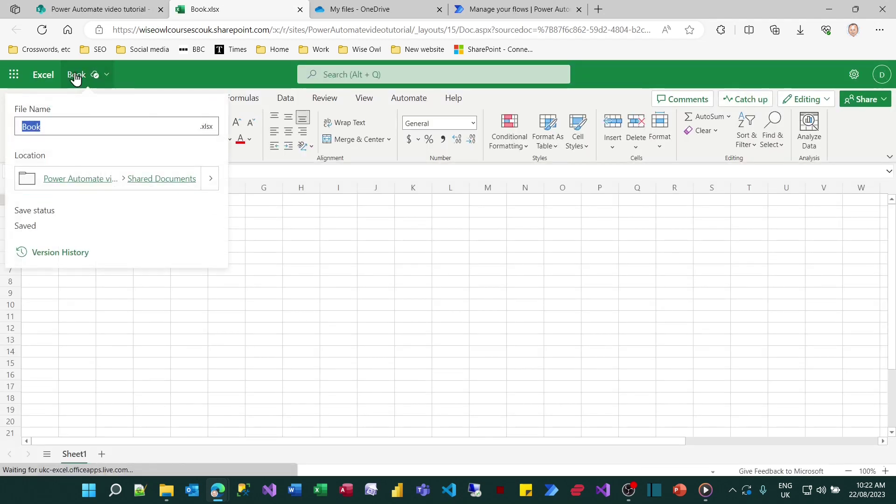
{"action": "type", "text": "s"}
{"action": "key", "text": "BackSpace"}
{"action": "type", "text": "List of recipes"}
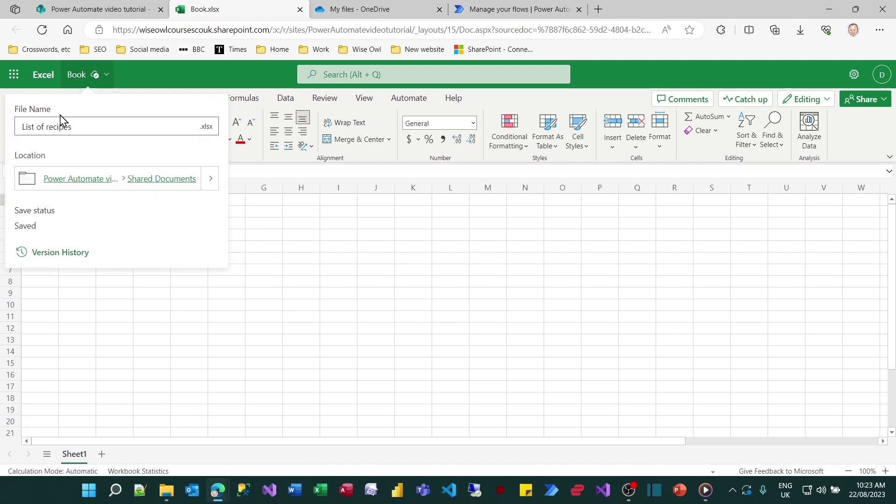
{"action": "key", "text": "Return"}
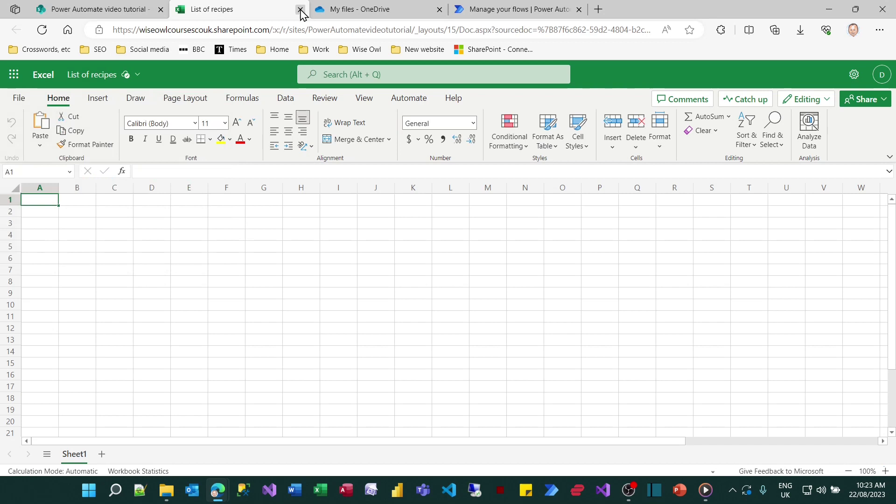
Step: Close the workbook, refresh the library and view List of recipes.xlsx's Automate options
{"action": "left_click", "coordinate": [300, 9]}
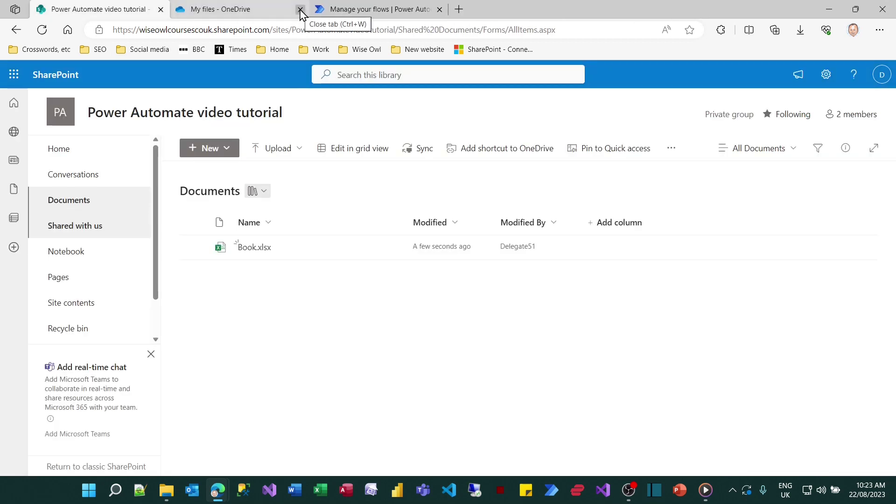
{"action": "left_click", "coordinate": [42, 30]}
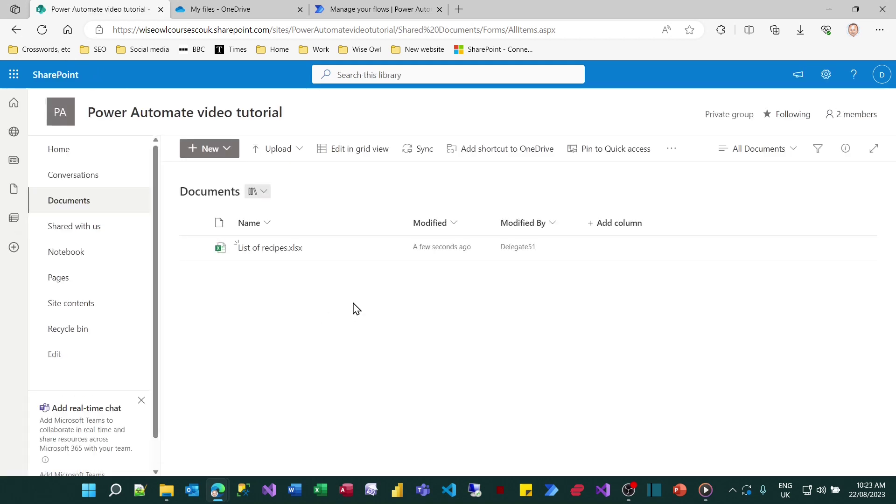
{"action": "left_click", "coordinate": [391, 248]}
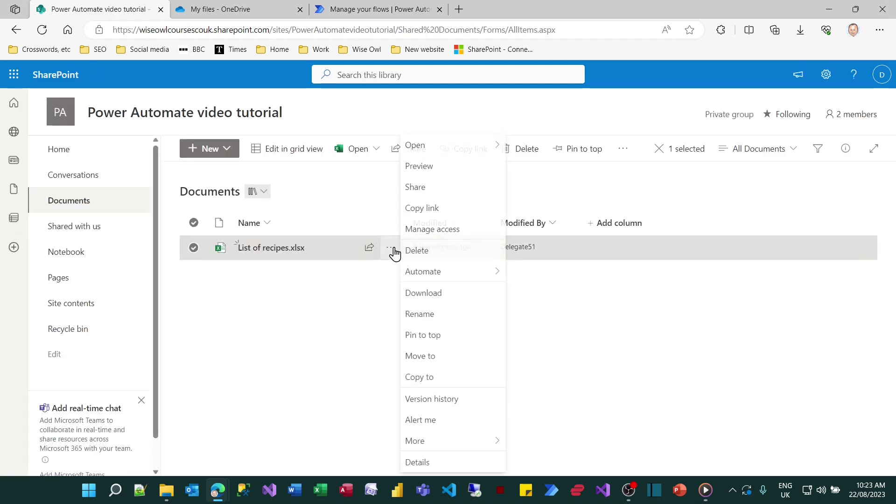
{"action": "mouse_move", "coordinate": [424, 256]}
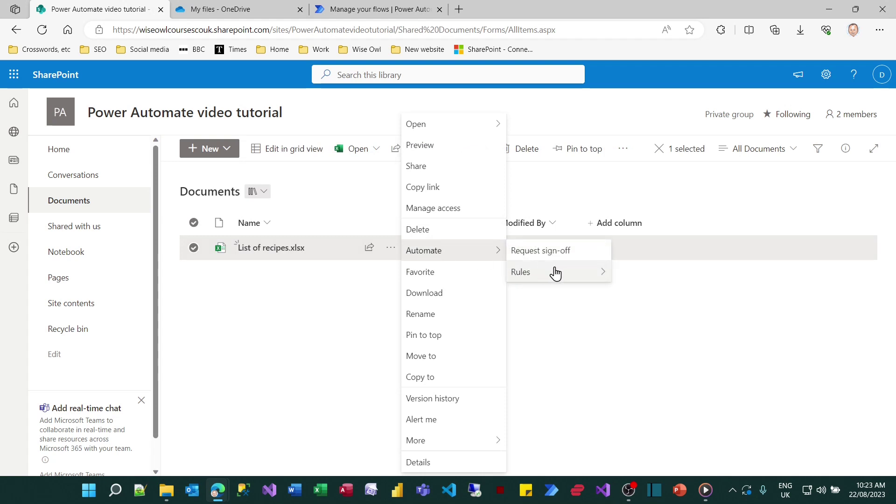
{"action": "mouse_move", "coordinate": [556, 274]}
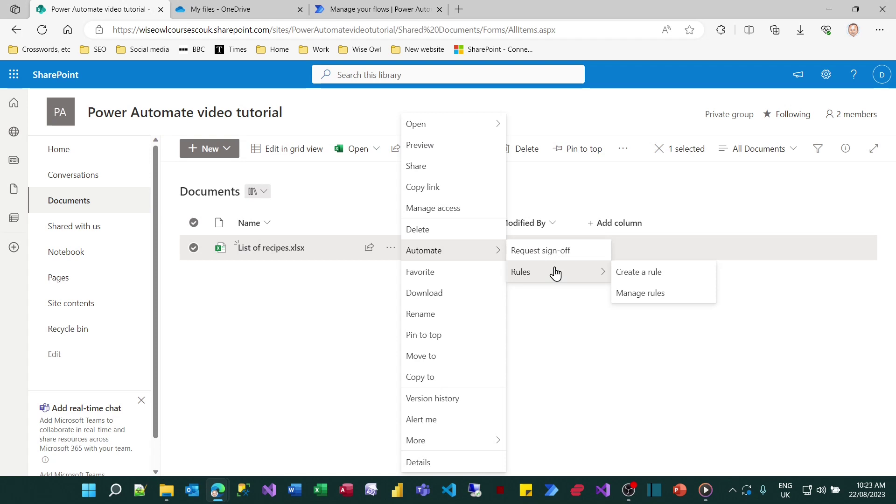
Step: Create a folder named 'Debuggy stuff' in OneDrive My files and open it
{"action": "left_click", "coordinate": [330, 326]}
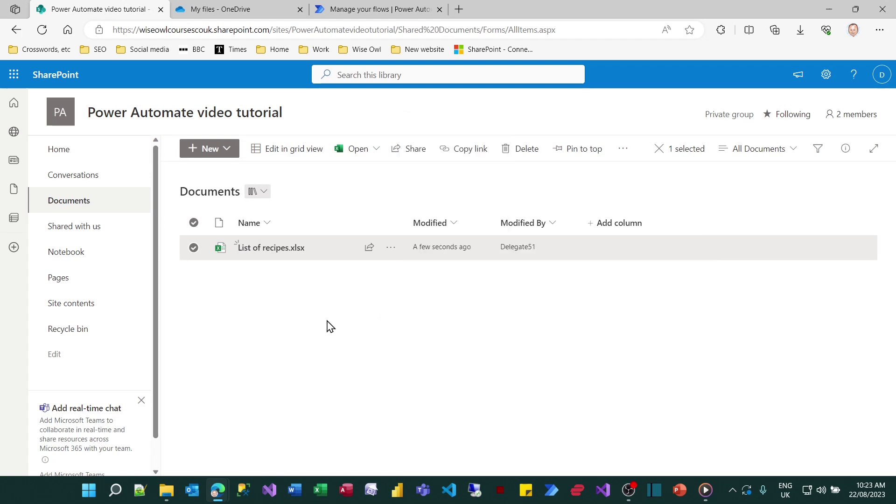
{"action": "left_click", "coordinate": [229, 7]}
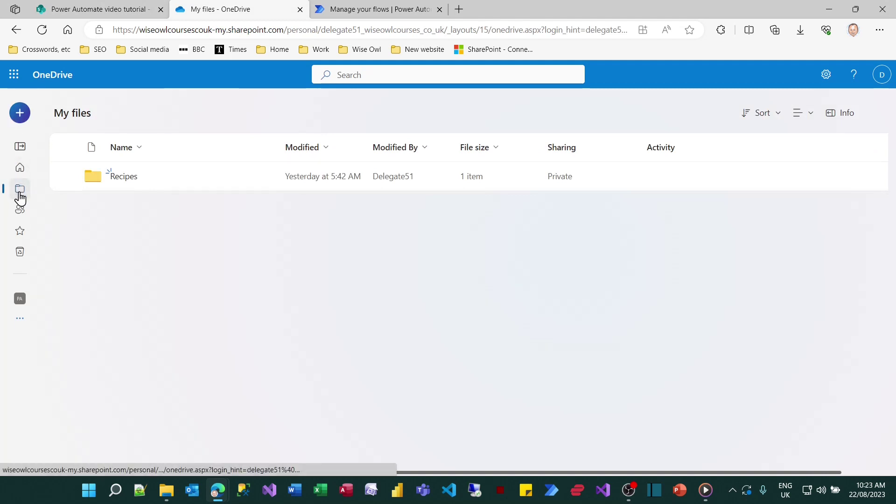
{"action": "left_click", "coordinate": [20, 112]}
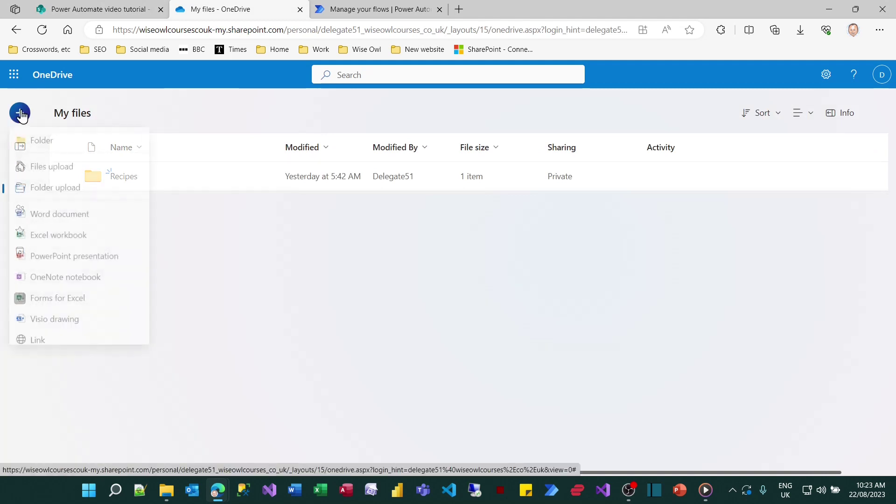
{"action": "left_click", "coordinate": [39, 143]}
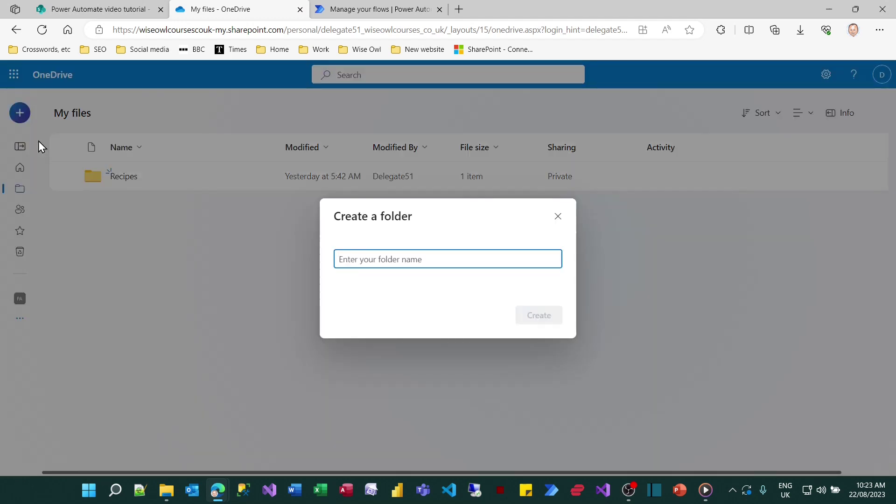
{"action": "type", "text": "Debuggy stuff"}
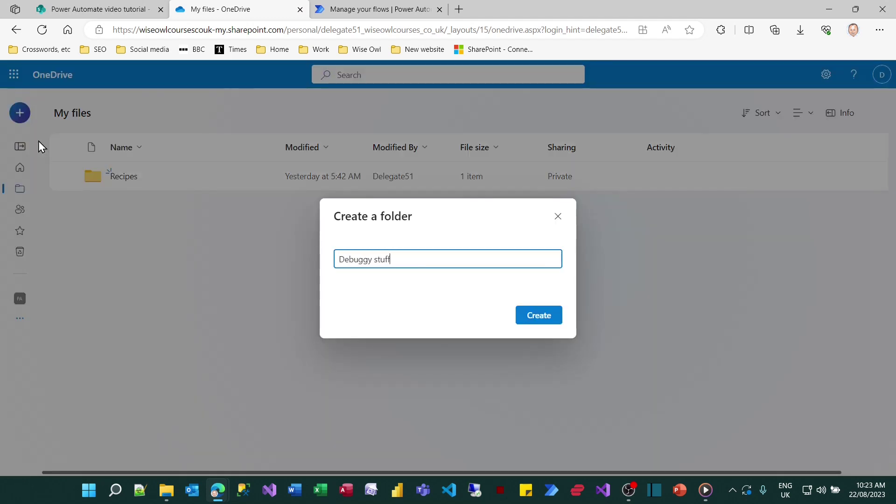
{"action": "key", "text": "Return"}
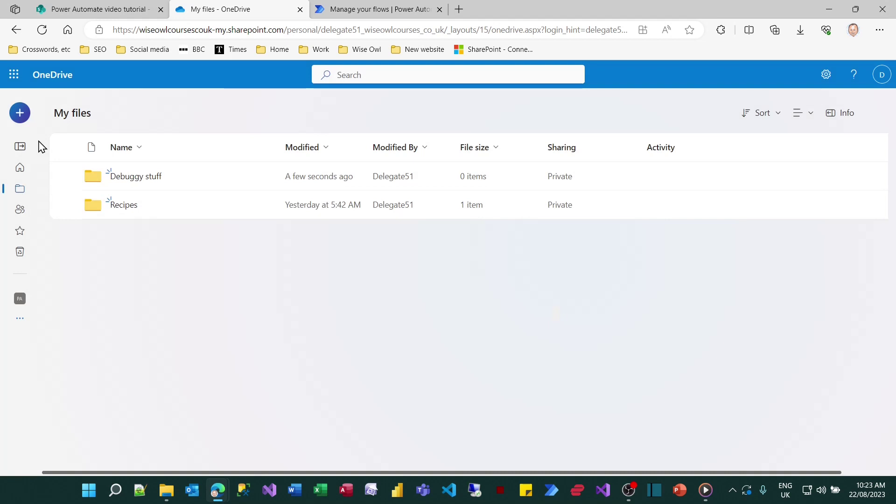
{"action": "left_click", "coordinate": [138, 181]}
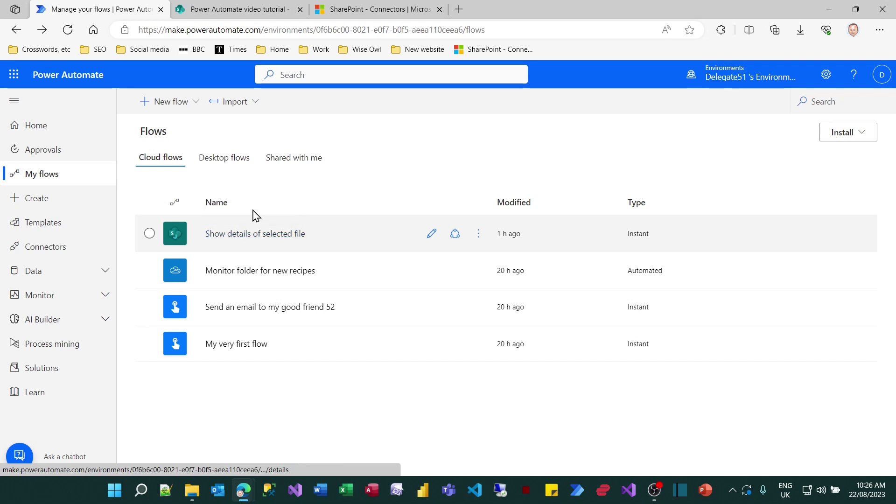
{"action": "left_click", "coordinate": [244, 8]}
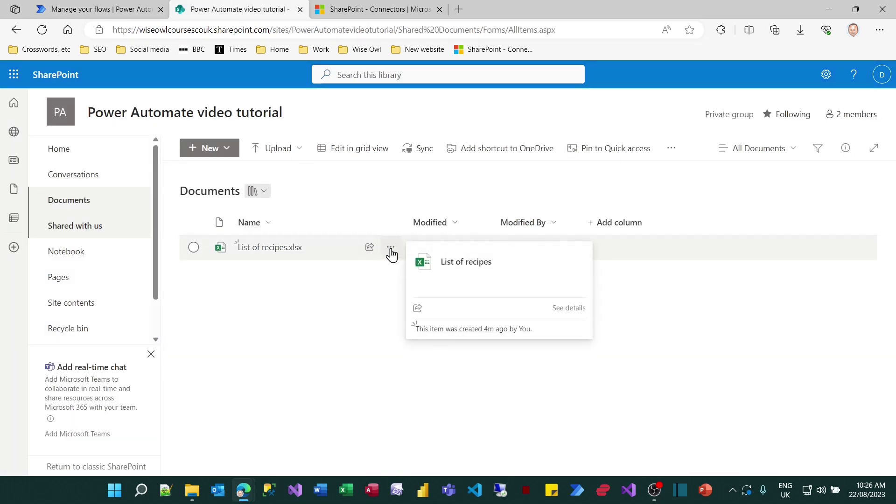
{"action": "left_click", "coordinate": [391, 252]}
{"action": "mouse_move", "coordinate": [427, 255]}
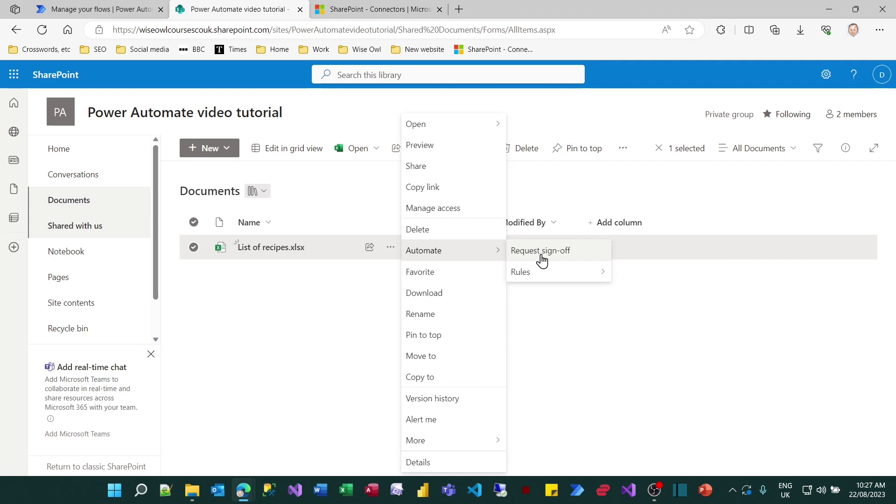
{"action": "left_click", "coordinate": [379, 10]}
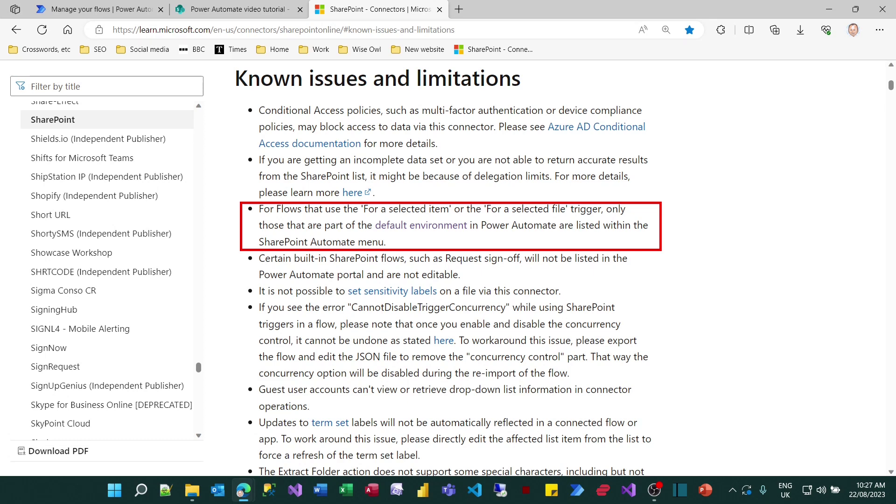
{"action": "left_click", "coordinate": [120, 8]}
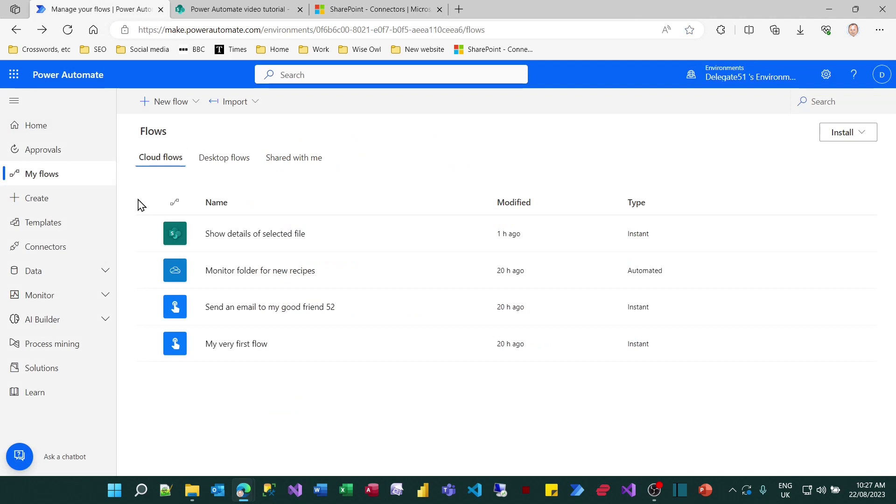
Step: Switch to the wiseowlcourses.co.uk (default) environment and go to the Create page
{"action": "left_click", "coordinate": [757, 75]}
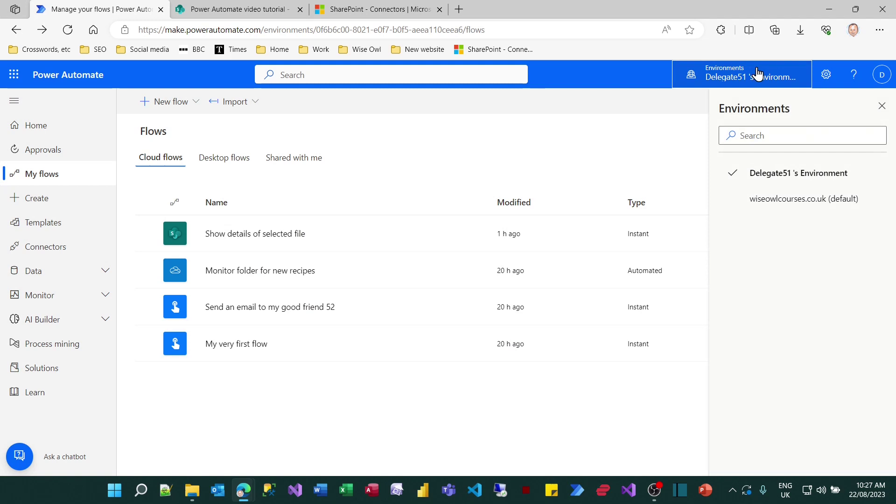
{"action": "left_click", "coordinate": [786, 200]}
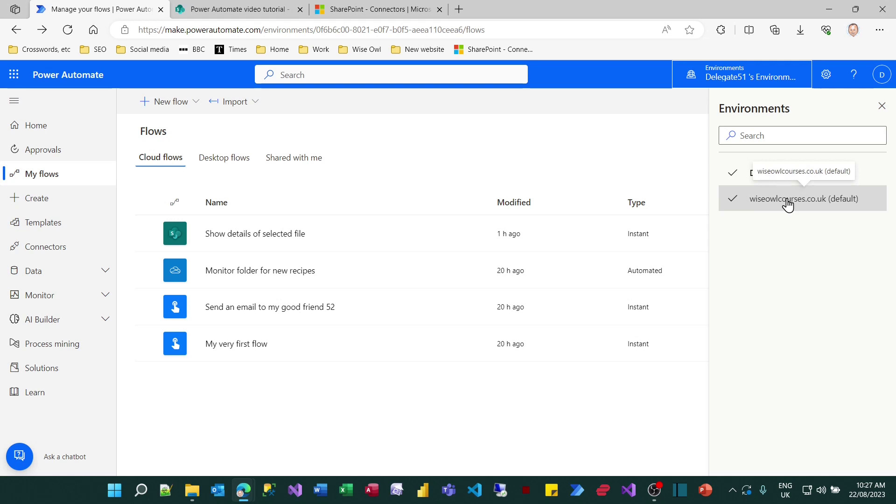
{"action": "left_click", "coordinate": [787, 206]}
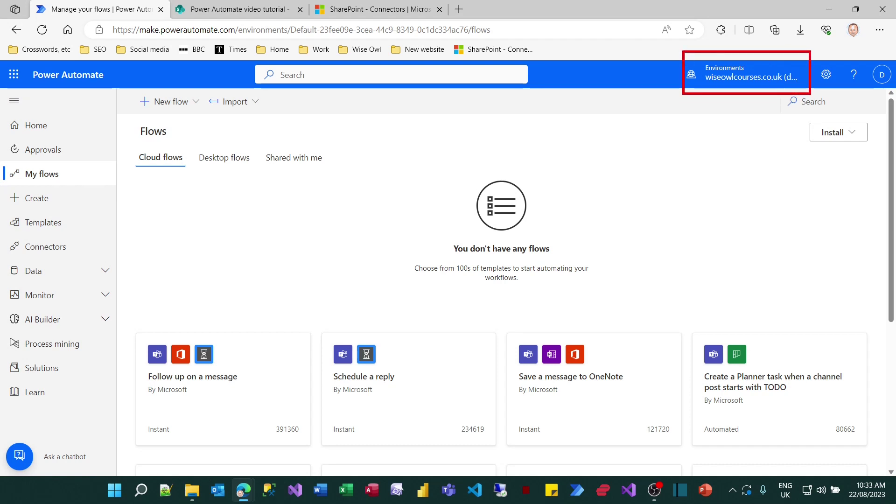
{"action": "left_click", "coordinate": [53, 202]}
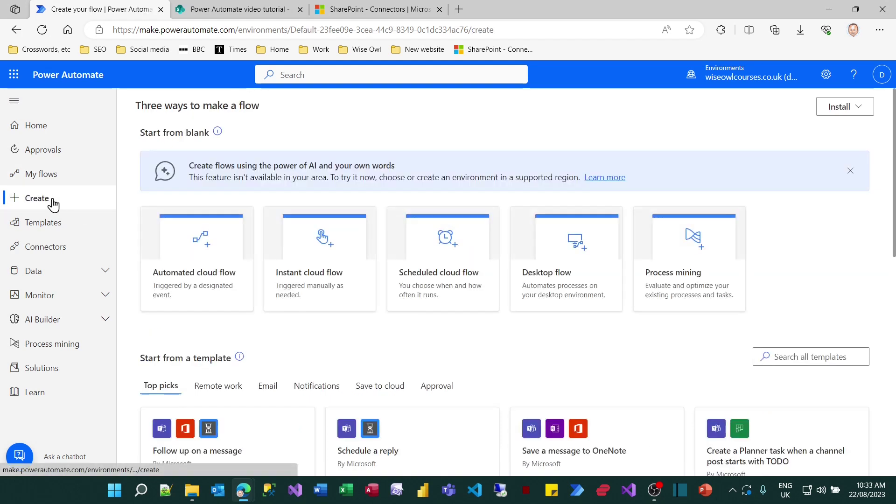
Step: Start a blank automated cloud flow named 'Show details of SharePoint file on selection'
{"action": "left_click", "coordinate": [195, 243]}
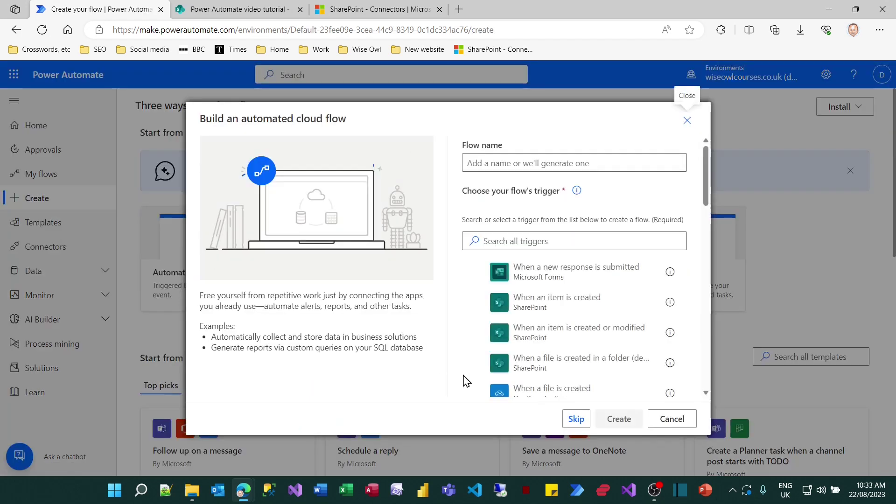
{"action": "left_click", "coordinate": [579, 421]}
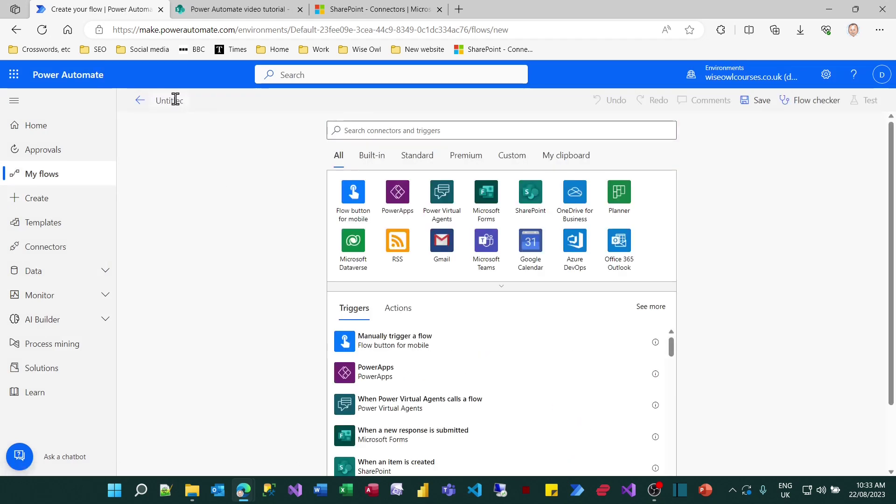
{"action": "type", "text": "Show details of SharePoint file on selection"}
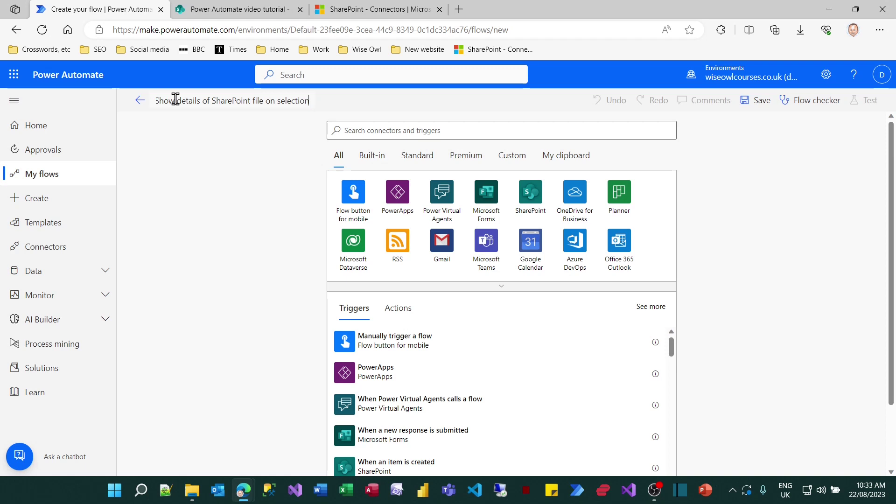
Step: Use SharePoint's For a selected file as the flow's trigger
{"action": "left_click", "coordinate": [389, 129]}
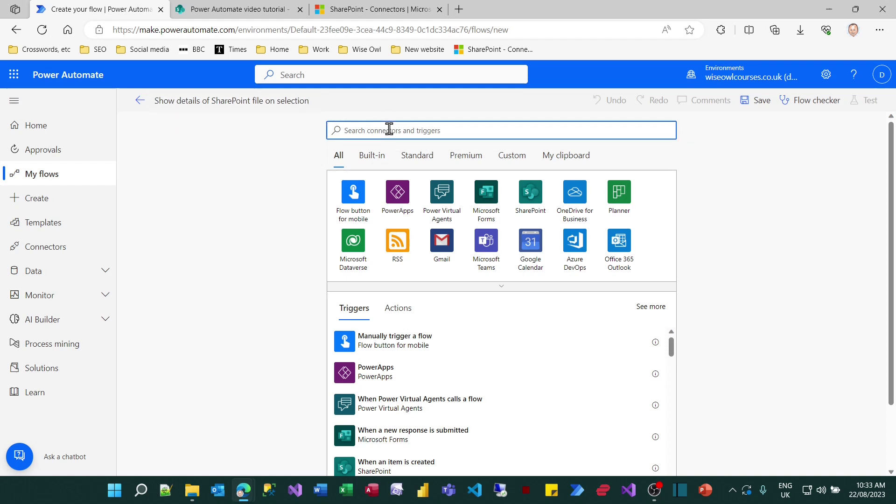
{"action": "type", "text": "sharepoint"}
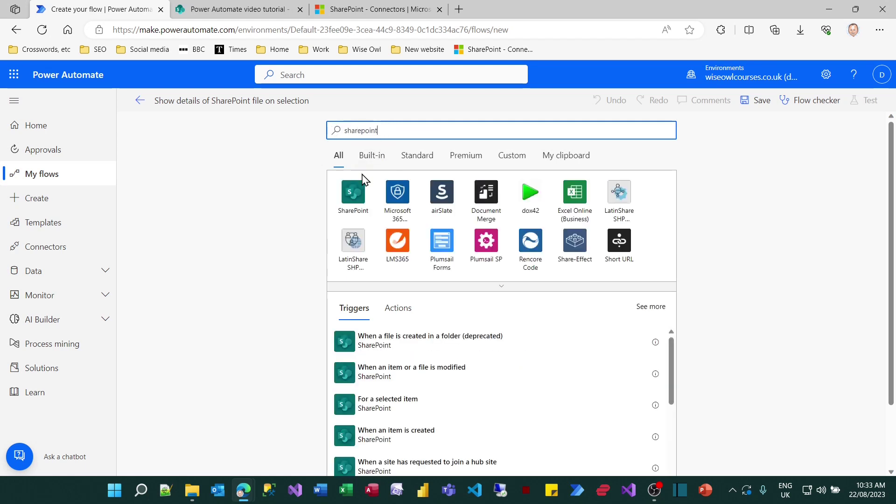
{"action": "left_click", "coordinate": [357, 194]}
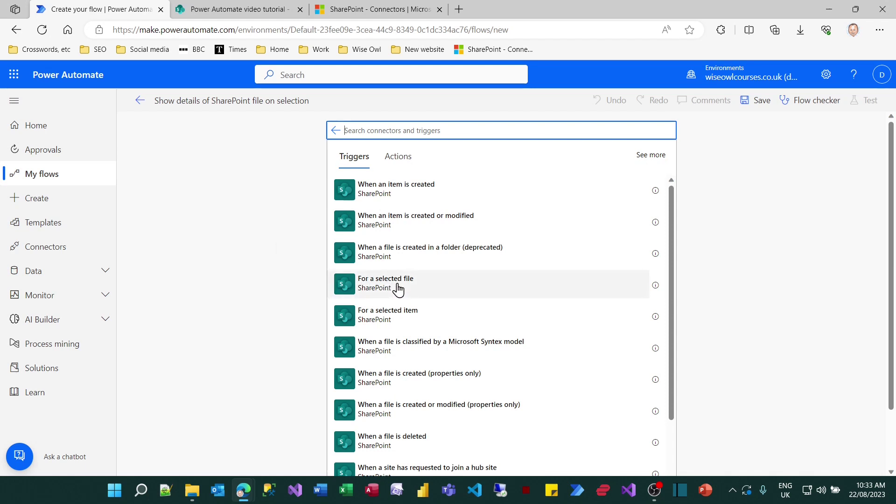
{"action": "left_click", "coordinate": [399, 289]}
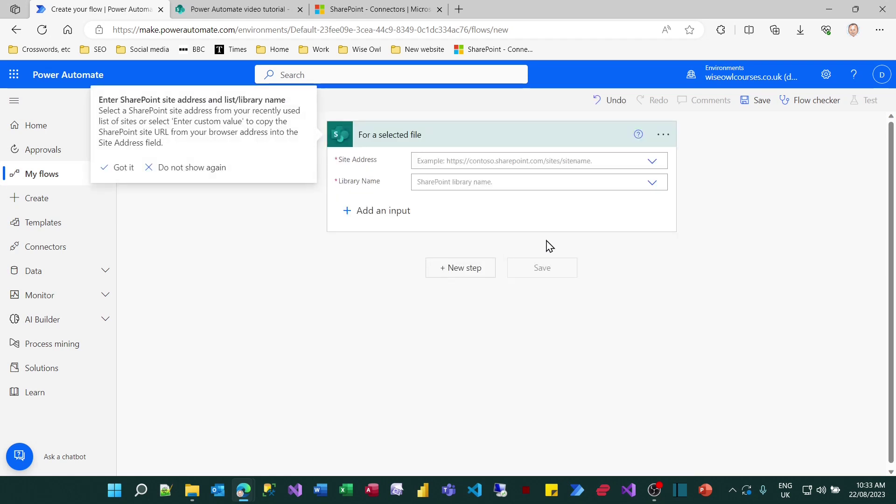
Step: Point the trigger at the Power Automate video tutorial site's Documents library
{"action": "left_click", "coordinate": [657, 163]}
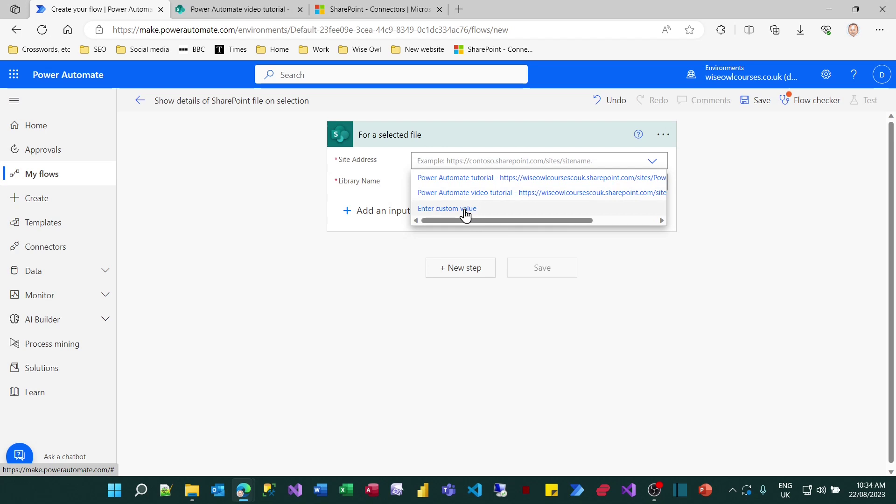
{"action": "left_click", "coordinate": [279, 11]}
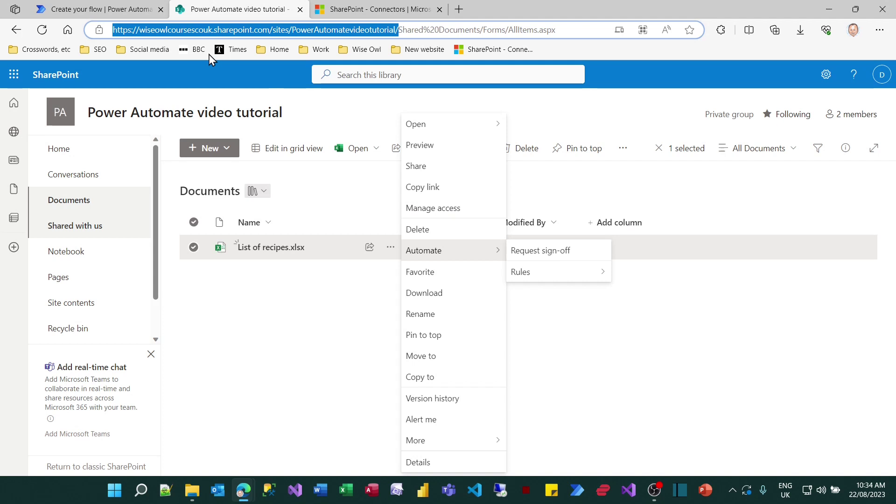
{"action": "left_click", "coordinate": [131, 10]}
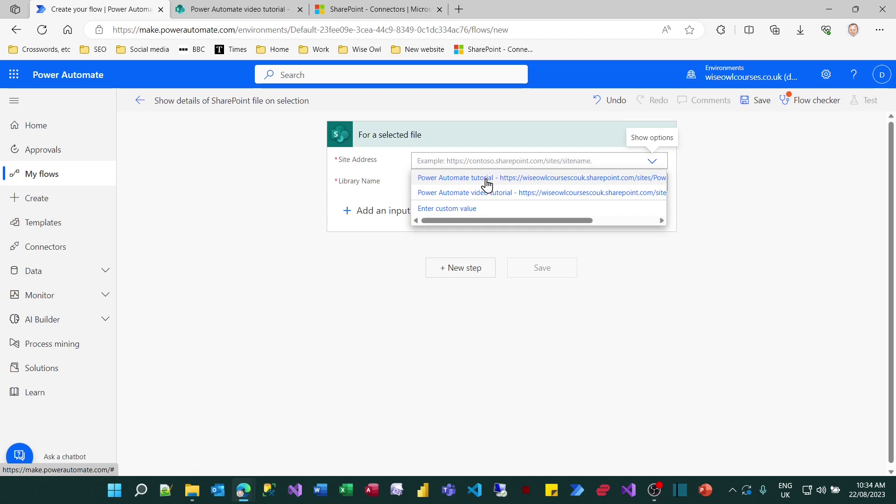
{"action": "left_click", "coordinate": [509, 197]}
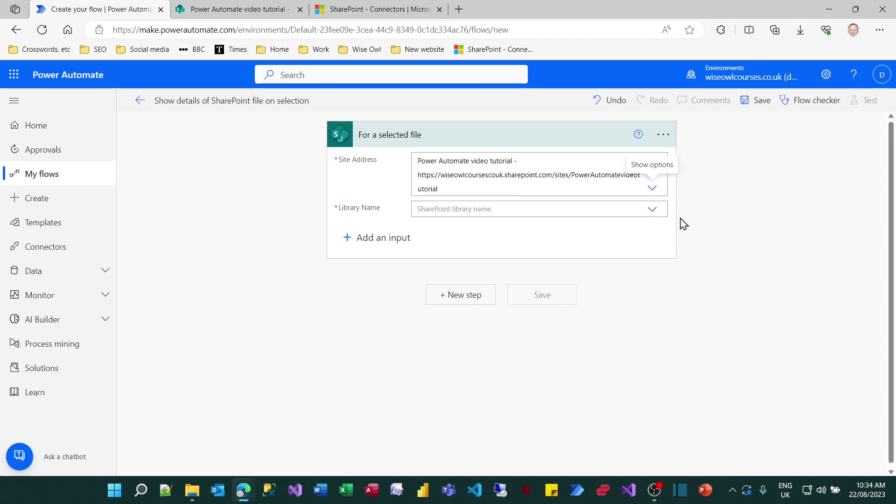
{"action": "left_click", "coordinate": [653, 211]}
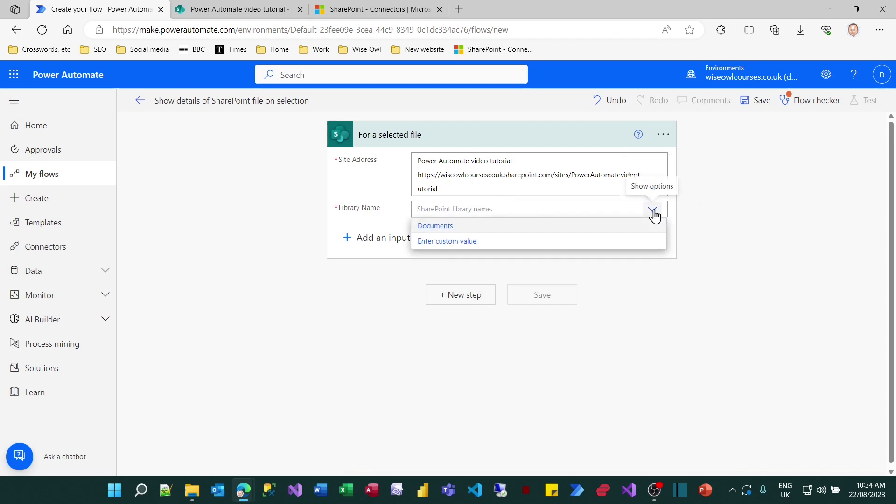
{"action": "left_click", "coordinate": [448, 226]}
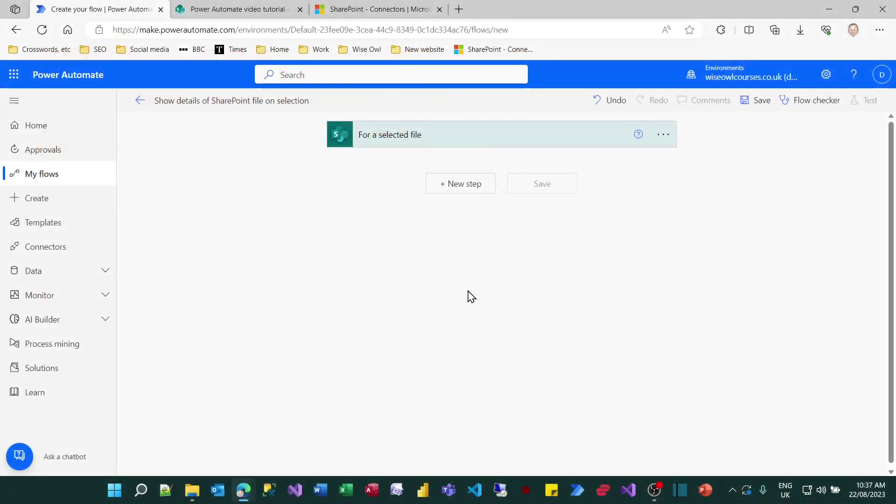
Step: Add a Compose action after the For a selected file trigger
{"action": "left_click", "coordinate": [464, 189]}
{"action": "type", "text": "compose"}
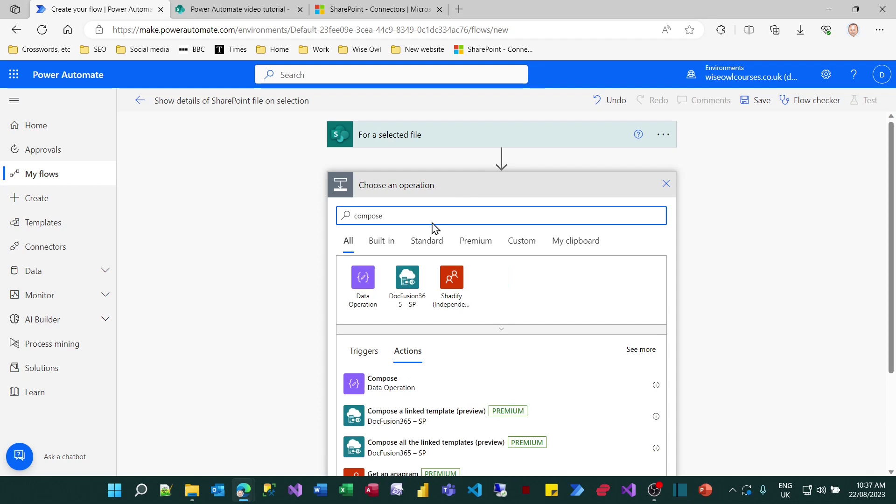
{"action": "left_click", "coordinate": [386, 387]}
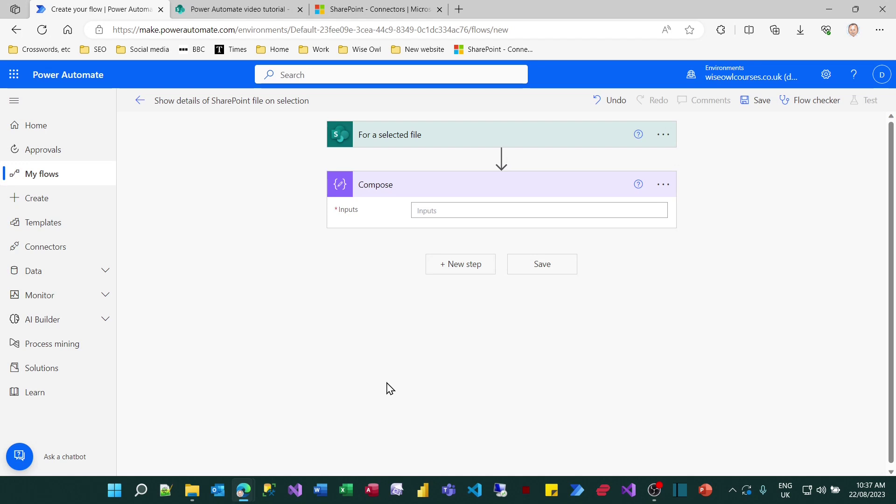
Step: Fill the Compose inputs with 'File name:' plus fileName and 'User name:' plus User name
{"action": "left_click", "coordinate": [448, 213]}
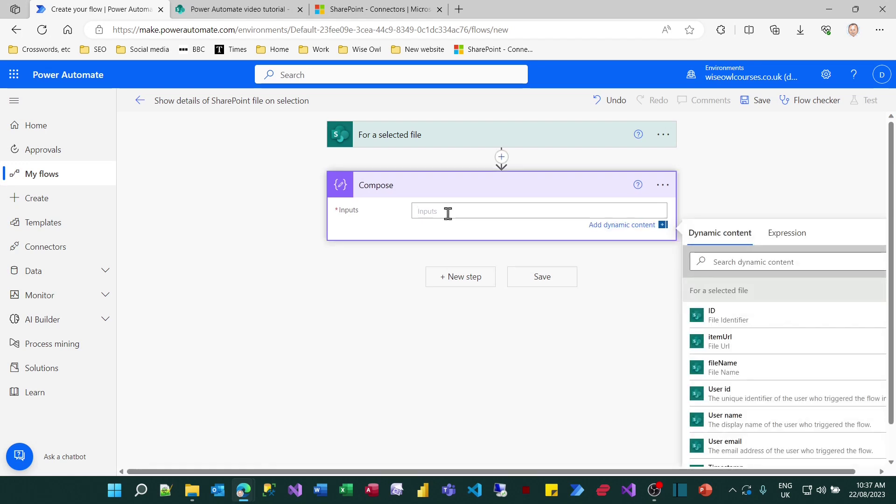
{"action": "type", "text": "File anm"}
{"action": "key", "text": "BackSpace"}
{"action": "key", "text": "BackSpace"}
{"action": "key", "text": "BackSpace"}
{"action": "type", "text": "name:"}
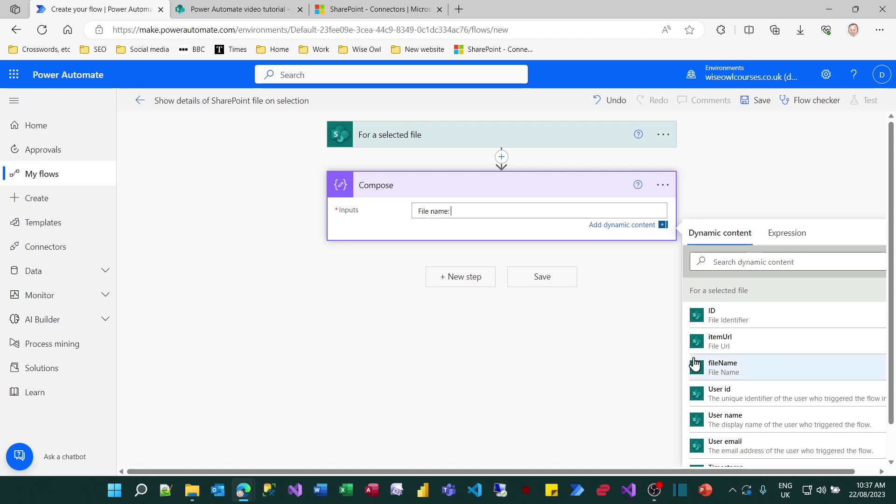
{"action": "left_click", "coordinate": [724, 372]}
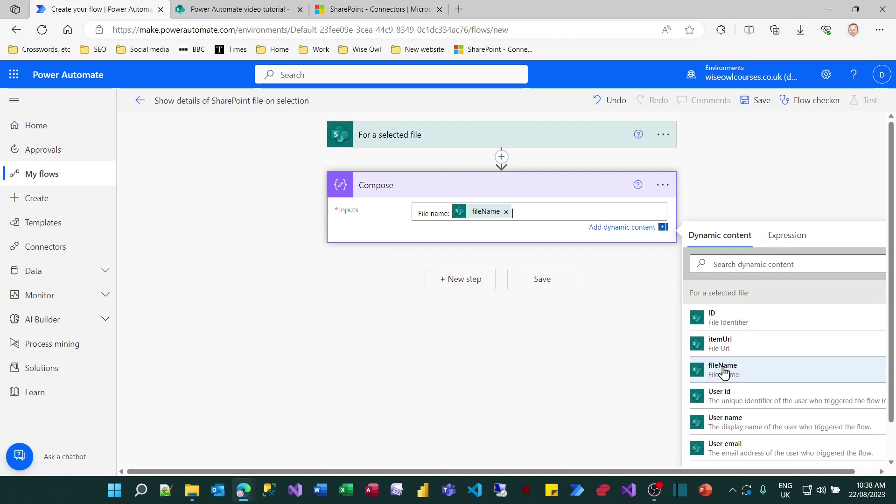
{"action": "key", "text": "Return"}
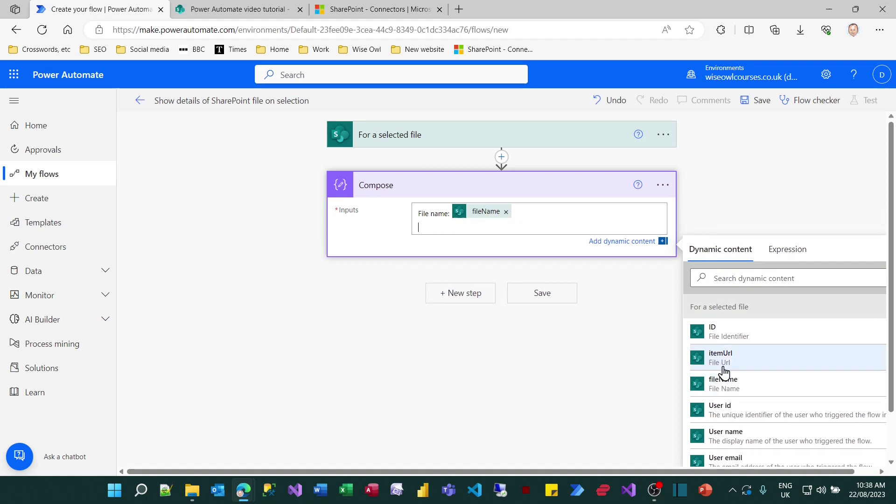
{"action": "type", "text": "User name:"}
{"action": "left_click", "coordinate": [740, 437]}
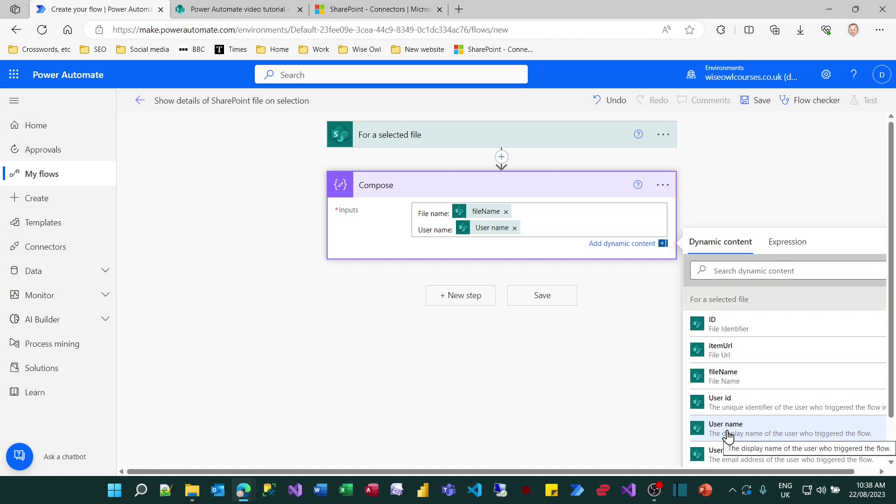
{"action": "mouse_move", "coordinate": [494, 220]}
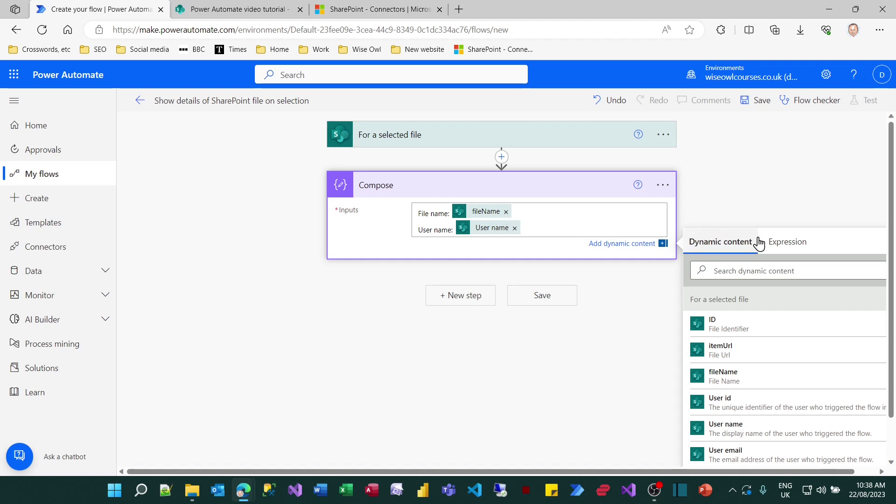
{"action": "left_click", "coordinate": [783, 246]}
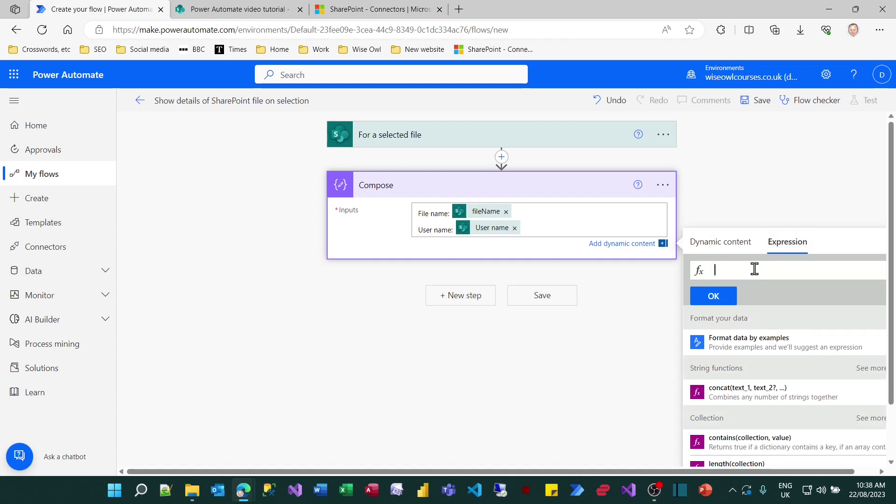
{"action": "type", "text": "tr"}
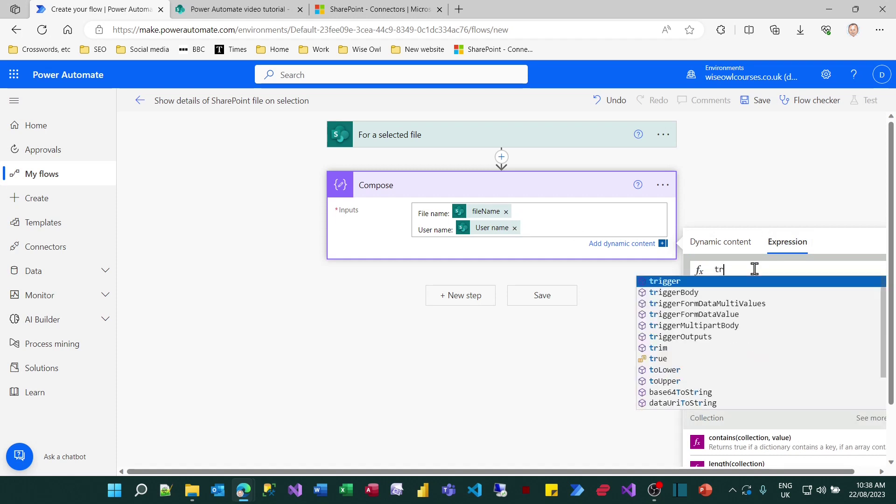
{"action": "left_click", "coordinate": [671, 294]}
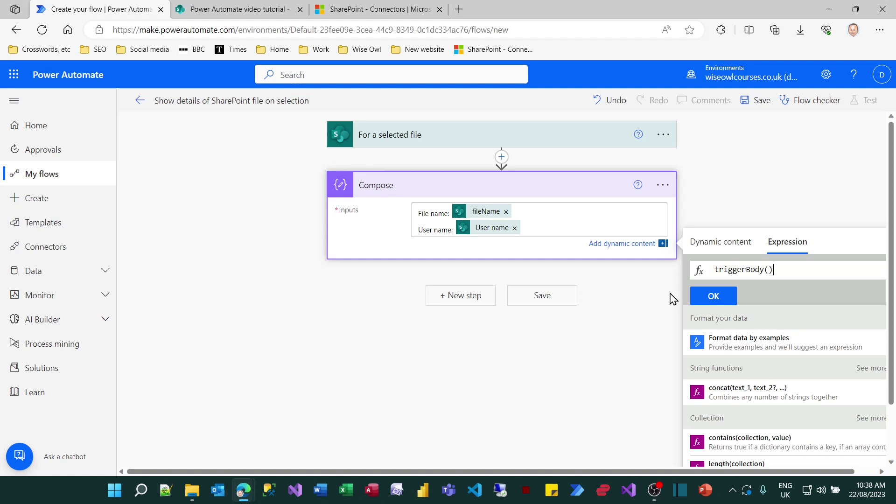
{"action": "type", "text": "?['entity']?['fileName"}
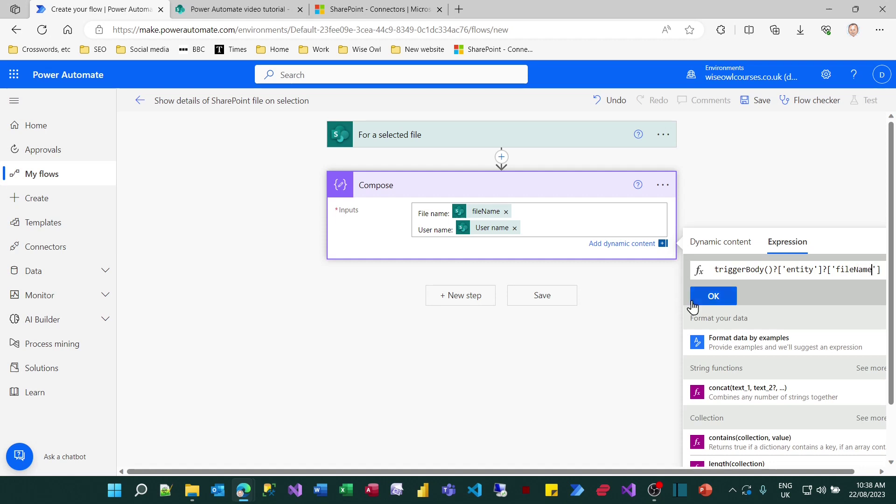
{"action": "left_click", "coordinate": [712, 299]}
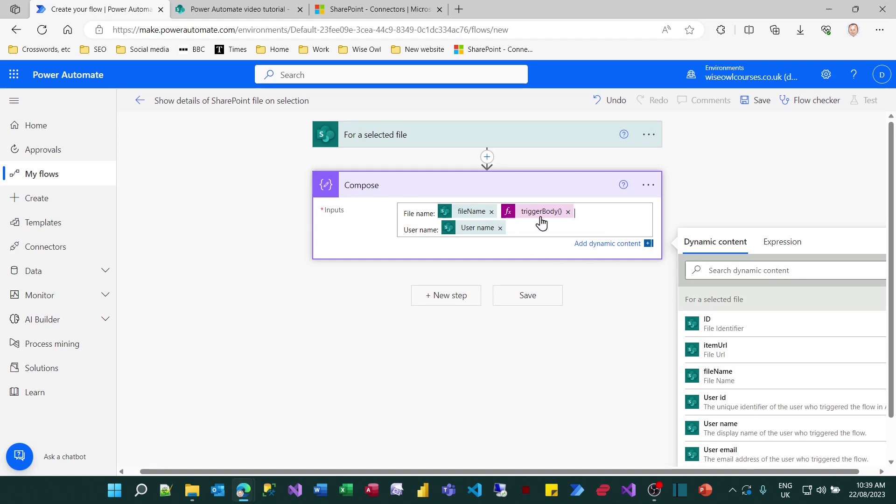
{"action": "mouse_move", "coordinate": [541, 216]}
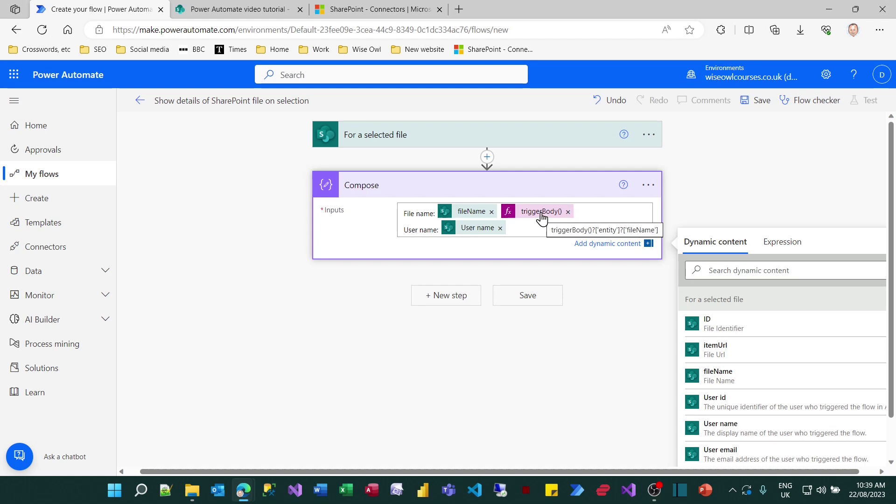
{"action": "left_click", "coordinate": [568, 213]}
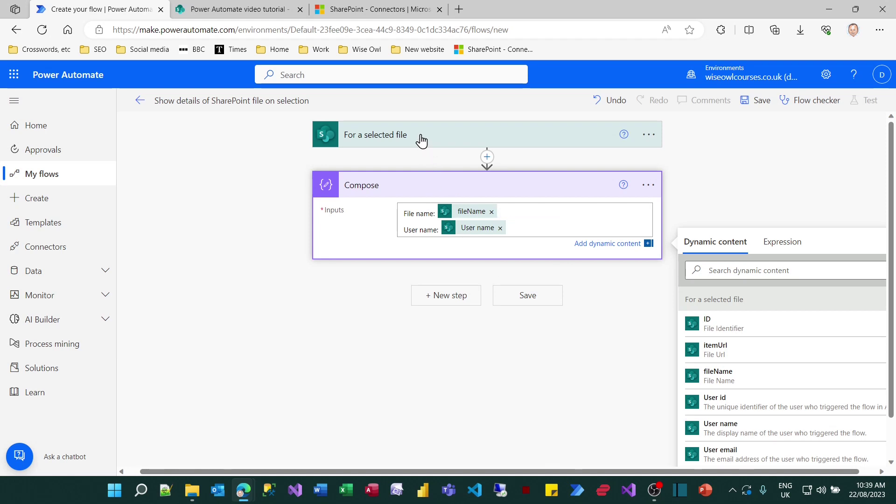
Step: Save the flow and add a OneDrive for Business Create file action after Compose
{"action": "left_click", "coordinate": [525, 298]}
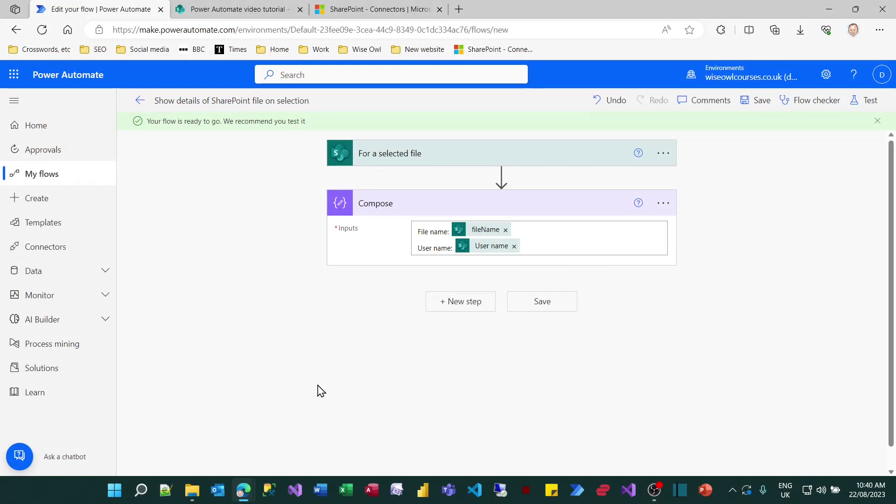
{"action": "left_click", "coordinate": [470, 308]}
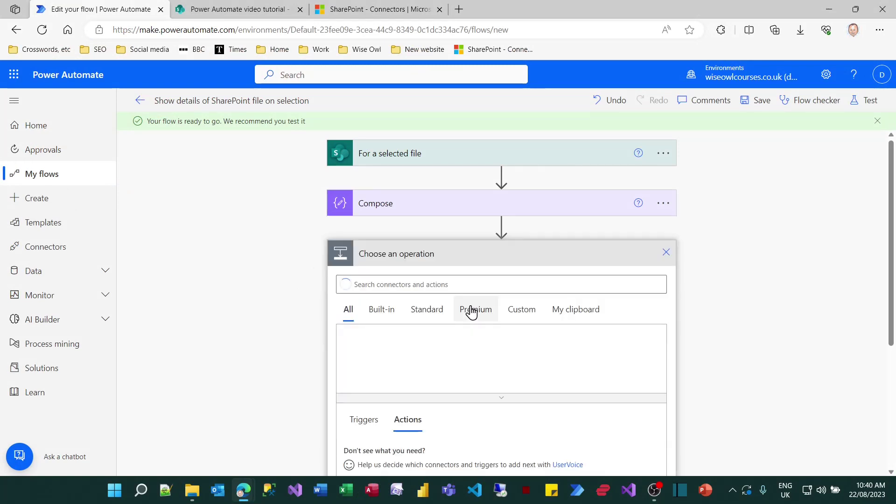
{"action": "type", "text": "onedrive"}
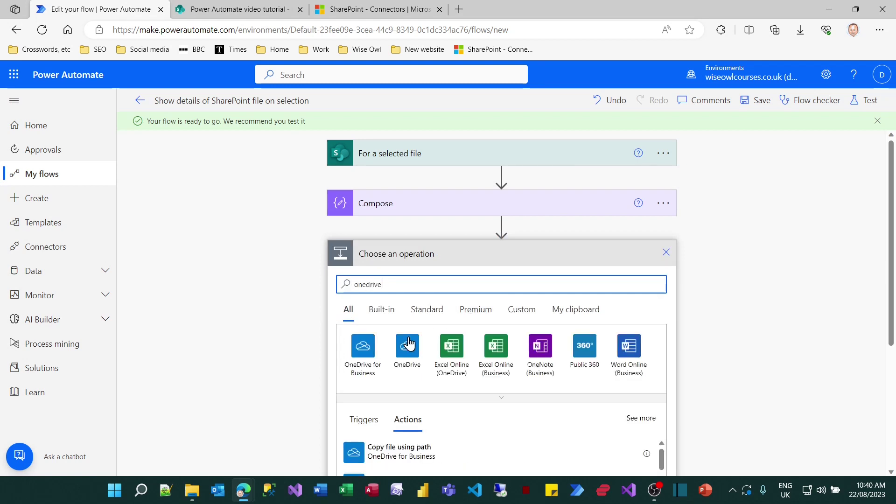
{"action": "left_click", "coordinate": [359, 351]}
{"action": "scroll", "coordinate": [285, 357], "scroll_direction": "down", "scroll_amount": 1}
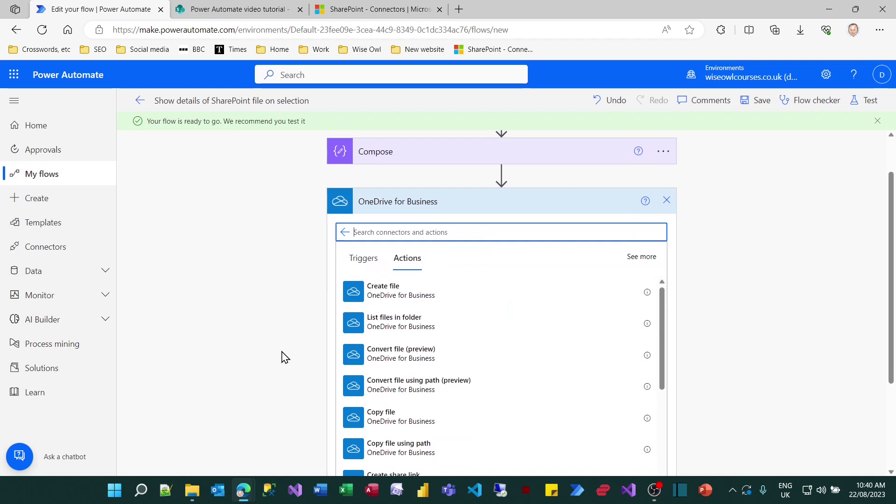
{"action": "left_click", "coordinate": [400, 293]}
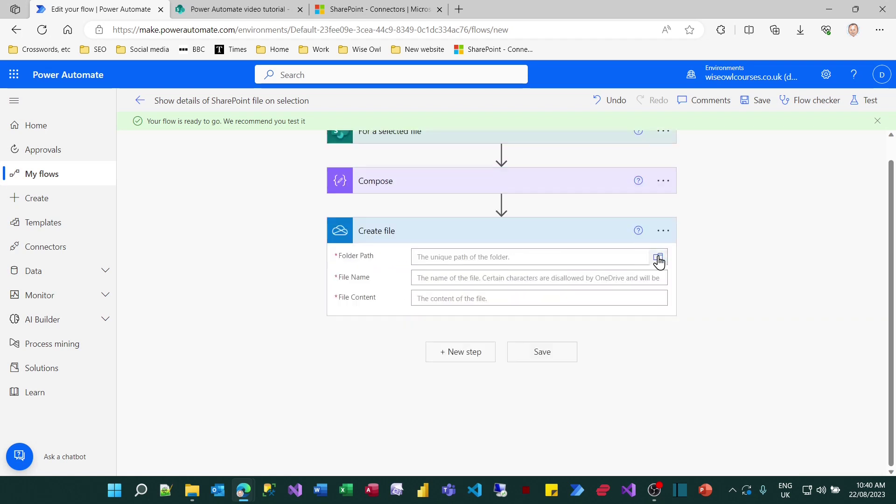
Step: Make Create file write Compose Outputs to Output.txt in /Debuggy stuff, then save
{"action": "left_click", "coordinate": [654, 259]}
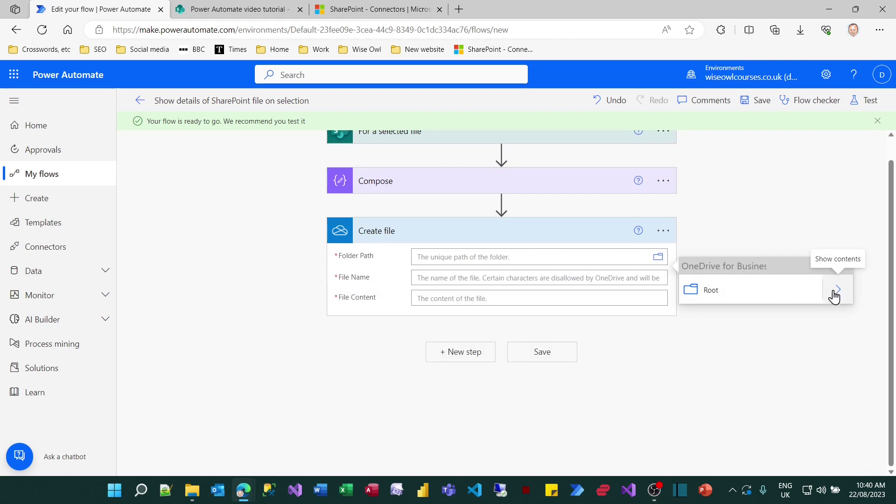
{"action": "left_click", "coordinate": [837, 293]}
{"action": "left_click", "coordinate": [740, 291]}
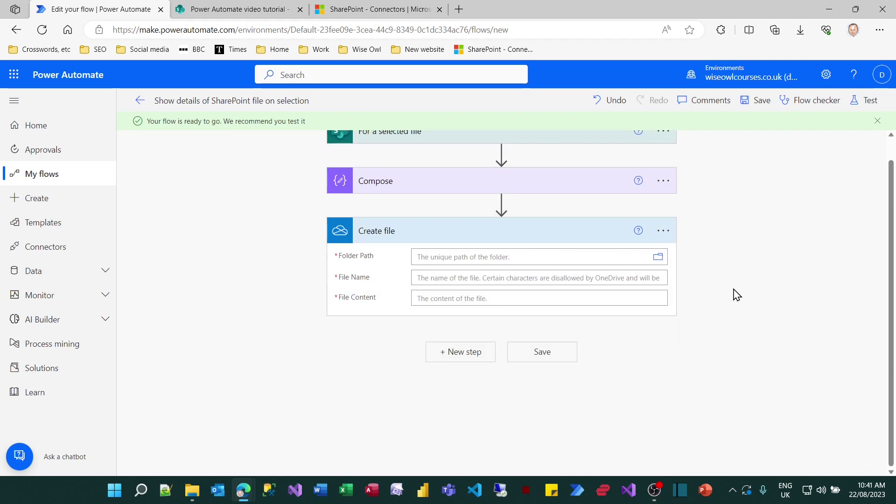
{"action": "left_click", "coordinate": [526, 294]}
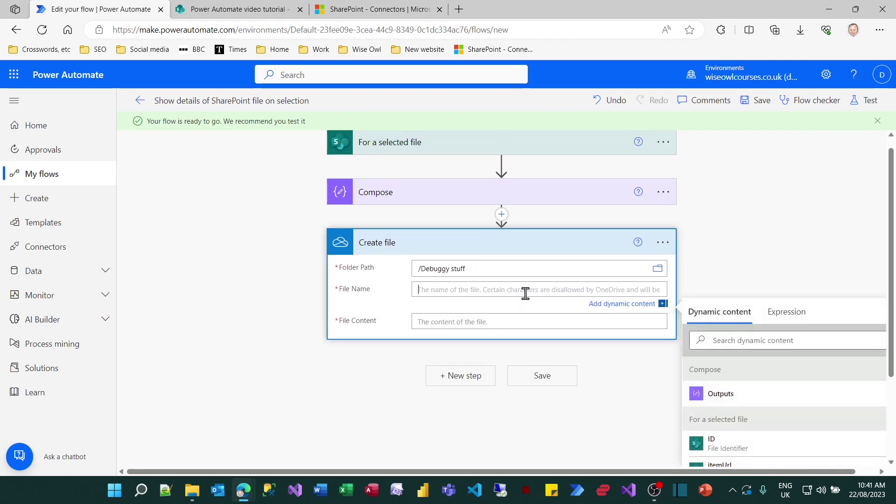
{"action": "type", "text": "Outp"}
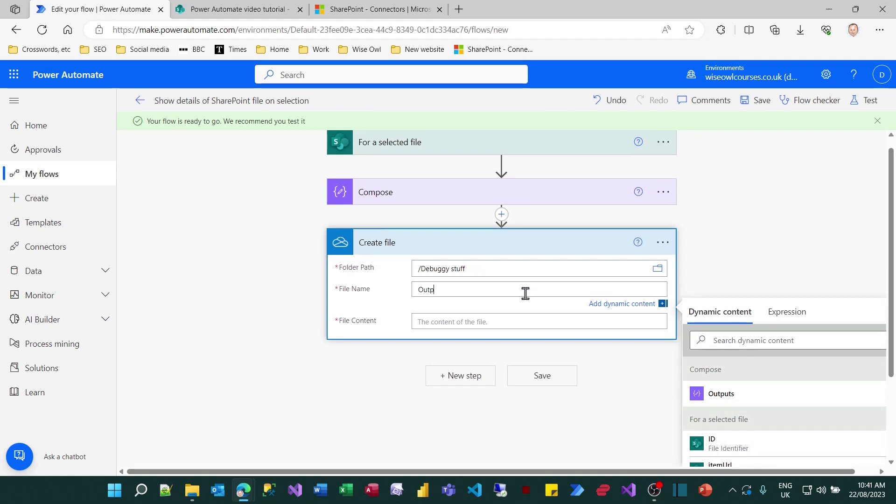
{"action": "type", "text": "ut.txt"}
{"action": "left_click", "coordinate": [507, 319]}
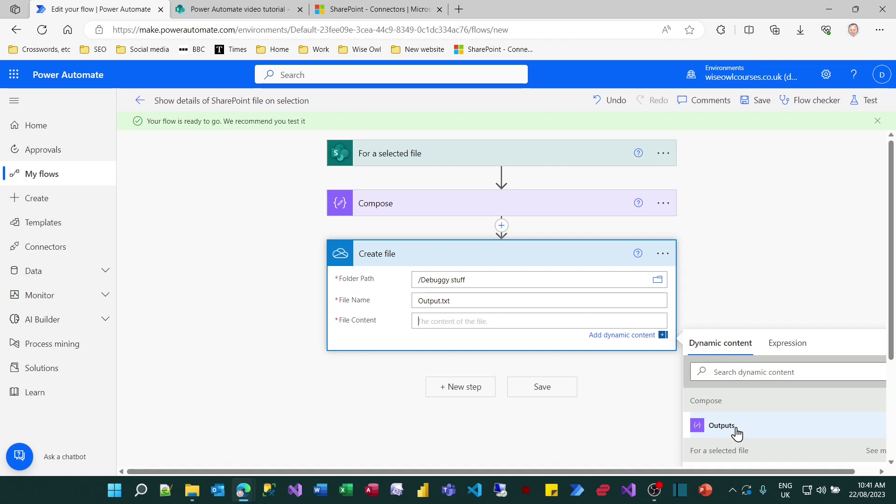
{"action": "left_click", "coordinate": [722, 425]}
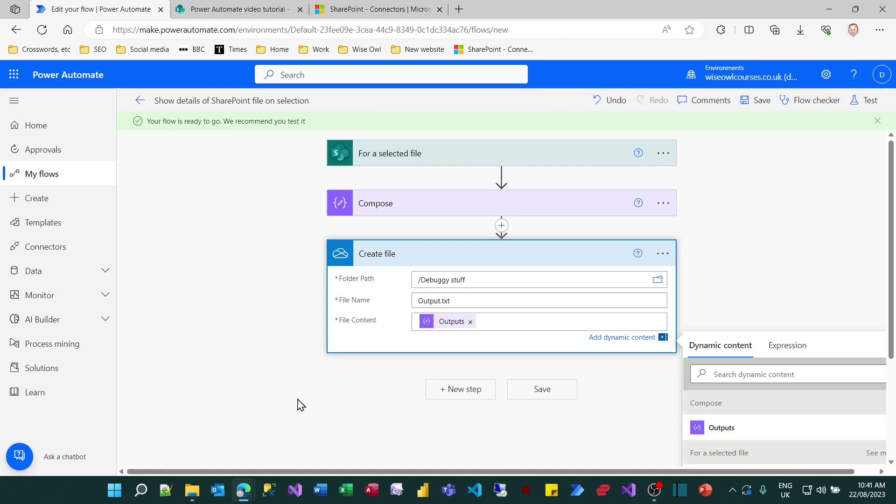
{"action": "left_click", "coordinate": [542, 396]}
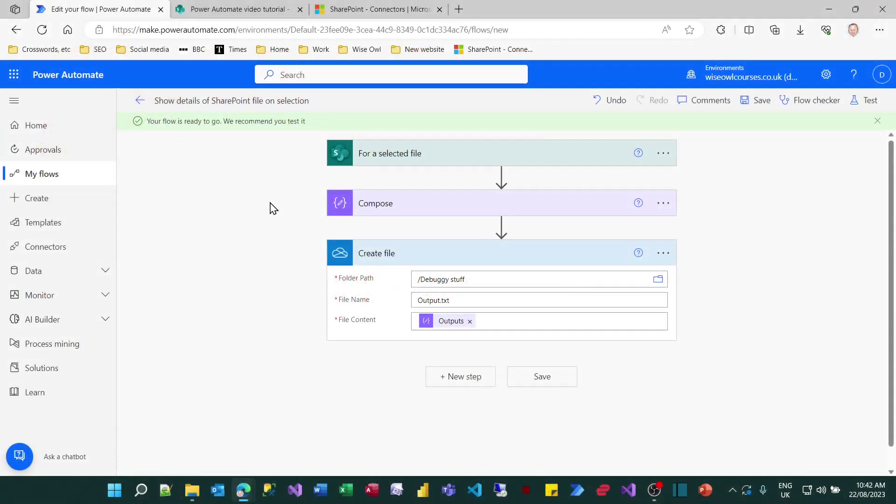
Step: Open the flow's test options, then go to the SharePoint Documents library holding List of recipes.xlsx
{"action": "left_click", "coordinate": [867, 102]}
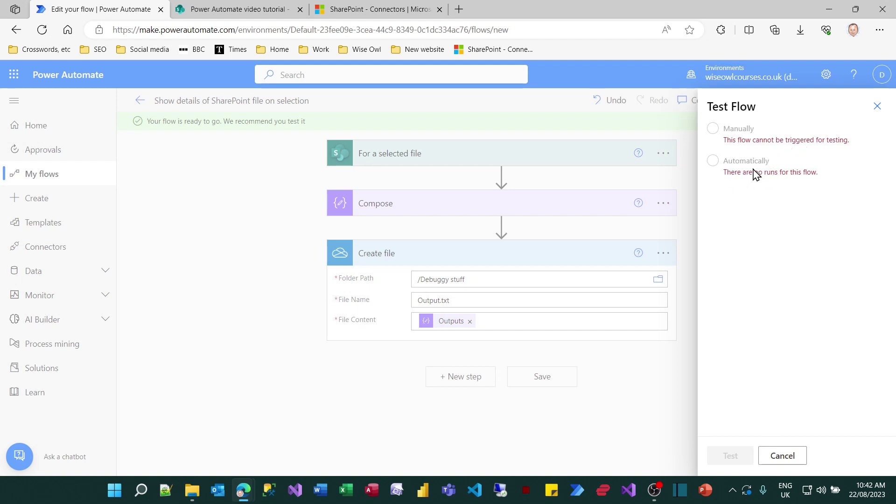
{"action": "left_click", "coordinate": [247, 8]}
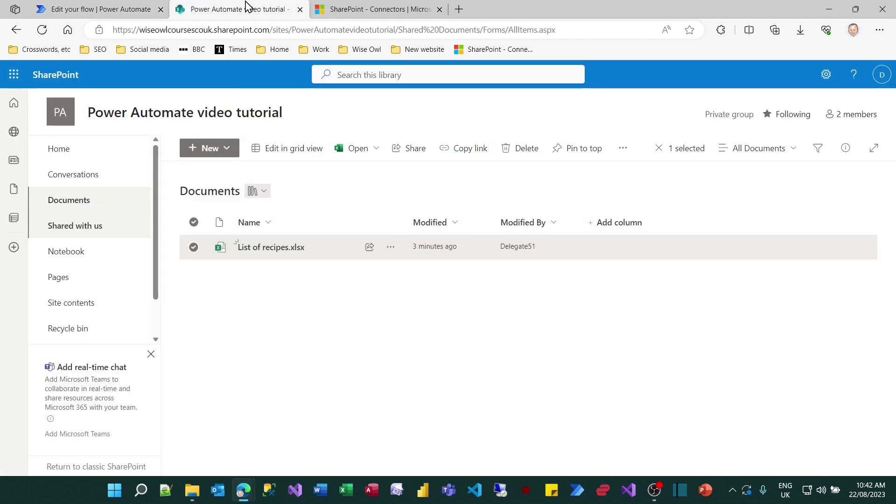
Step: Check the actions menu for List of recipes.xlsx, then reload the site's Documents library
{"action": "left_click", "coordinate": [391, 248]}
{"action": "mouse_move", "coordinate": [440, 252]}
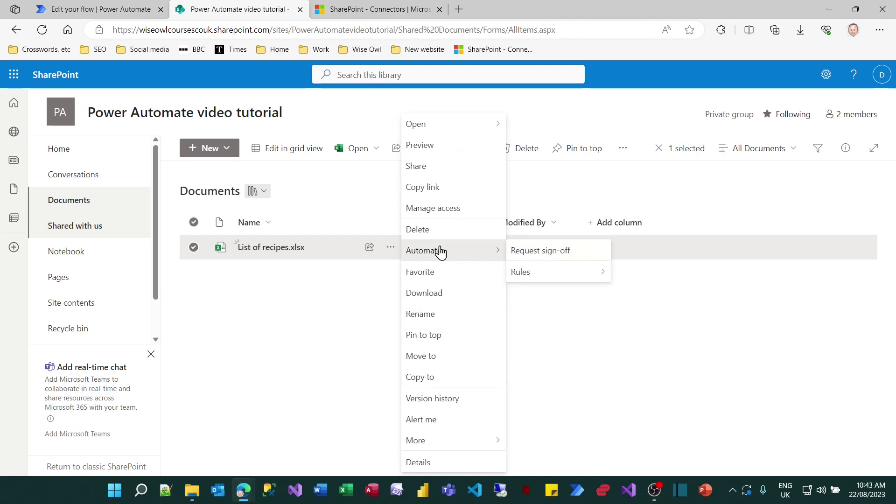
{"action": "mouse_move", "coordinate": [547, 279]}
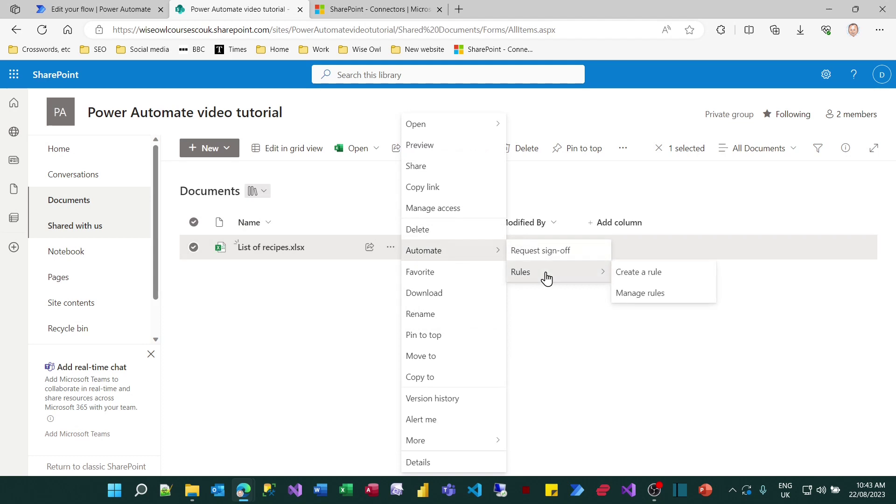
{"action": "left_click", "coordinate": [309, 309]}
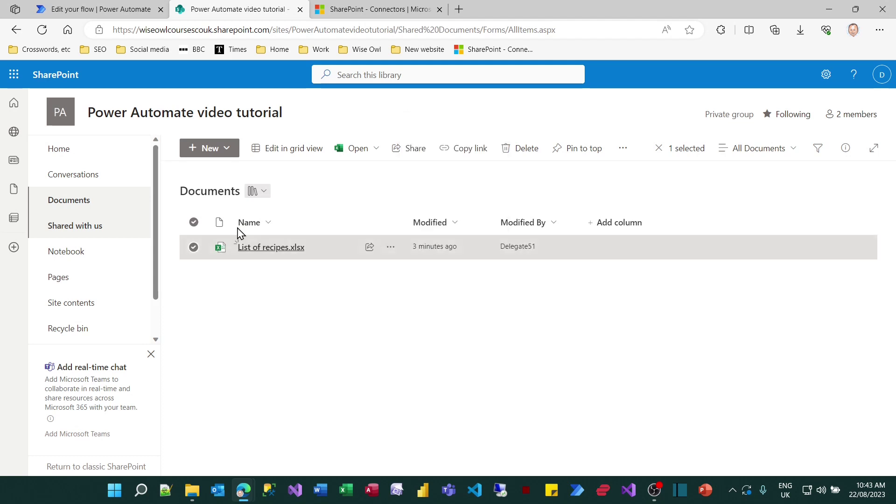
{"action": "left_click", "coordinate": [42, 33]}
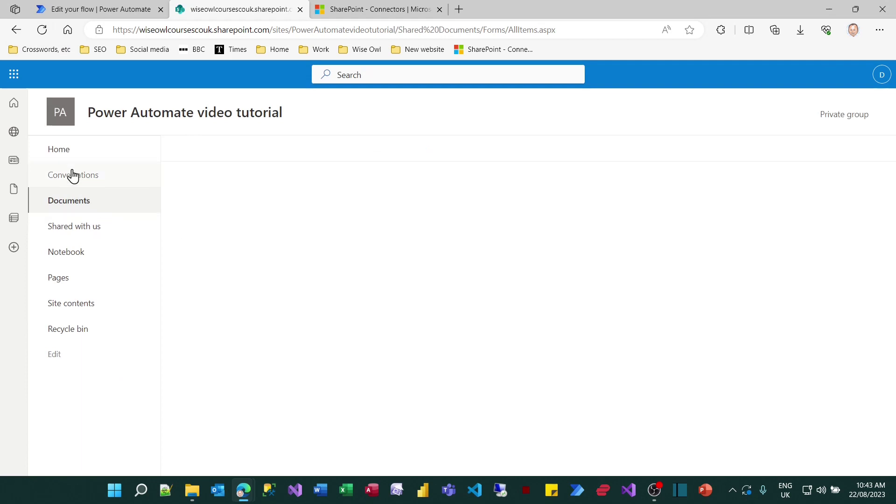
{"action": "left_click", "coordinate": [62, 155]}
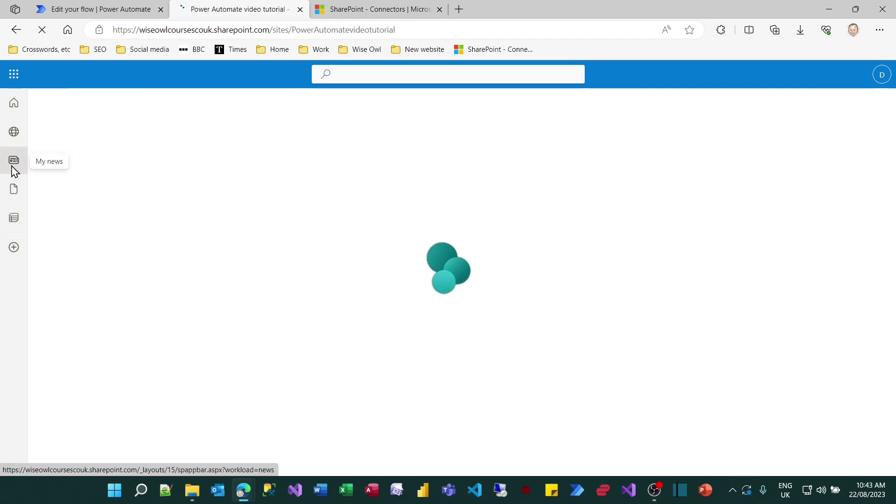
{"action": "left_click", "coordinate": [67, 204]}
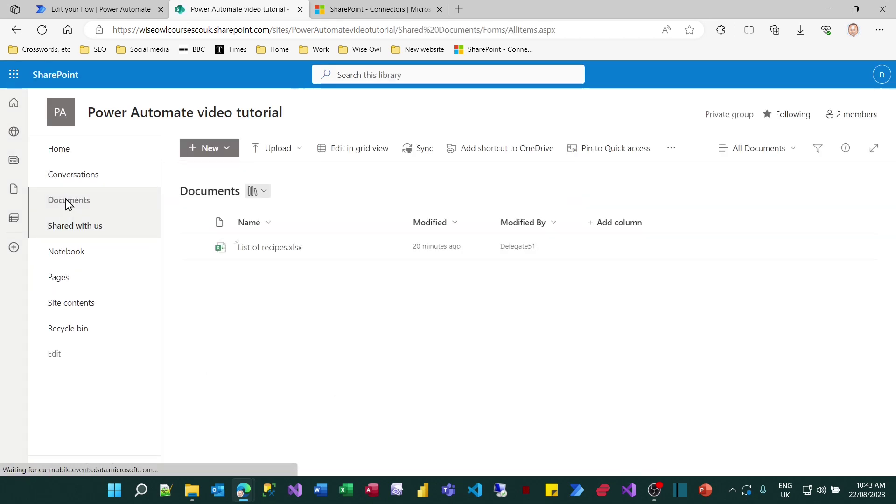
Step: Run the Show details of SharePoint file on selection flow on List of recipes.xlsx
{"action": "left_click", "coordinate": [395, 254]}
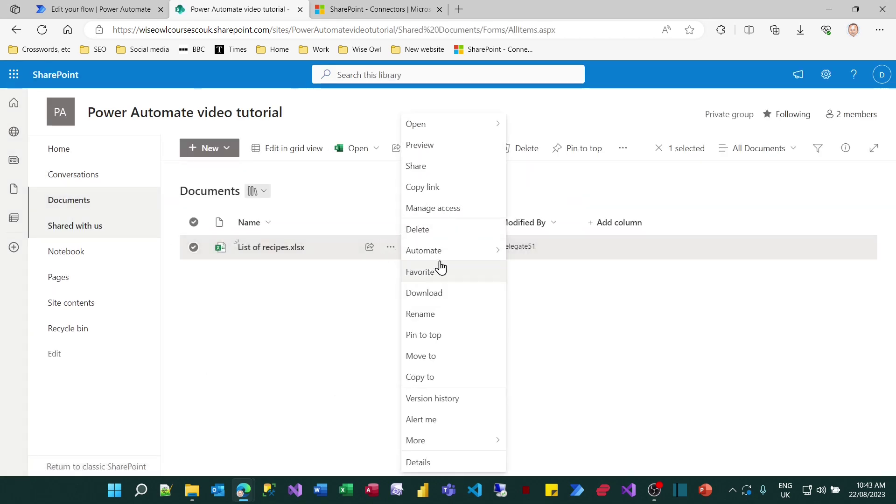
{"action": "mouse_move", "coordinate": [440, 260]}
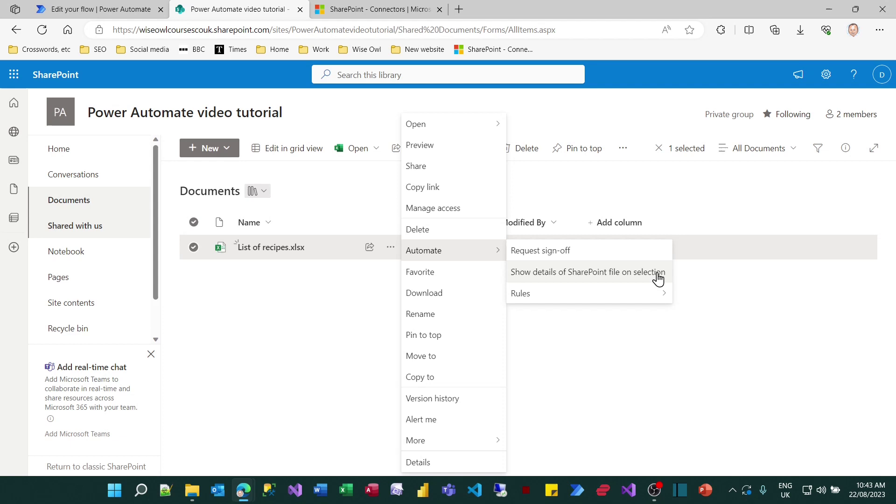
{"action": "left_click", "coordinate": [659, 279]}
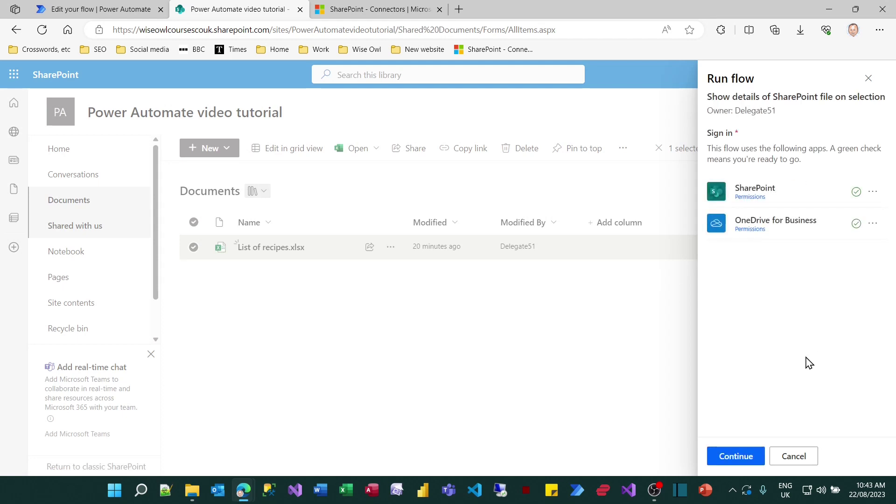
{"action": "left_click", "coordinate": [736, 459]}
{"action": "left_click", "coordinate": [736, 457]}
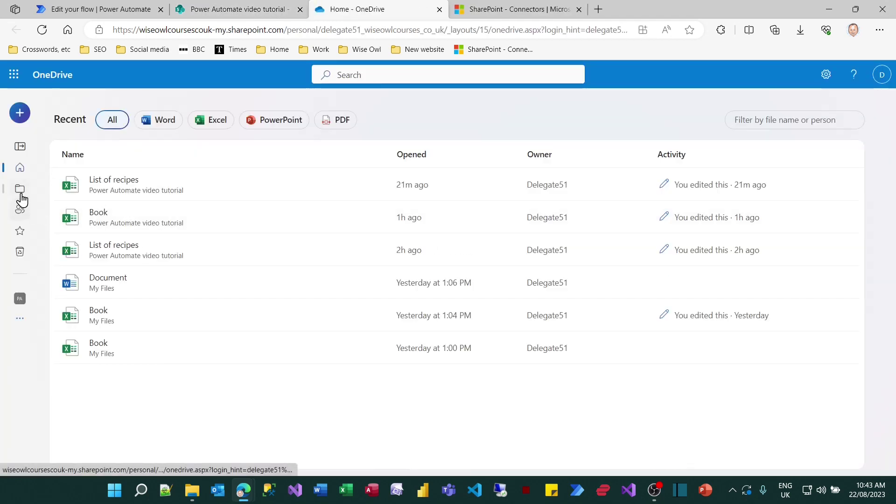
Step: Open Output.txt in My files > Debuggy stuff to confirm it lists List of recipes.xlsx
{"action": "left_click", "coordinate": [20, 191]}
{"action": "left_click", "coordinate": [152, 177]}
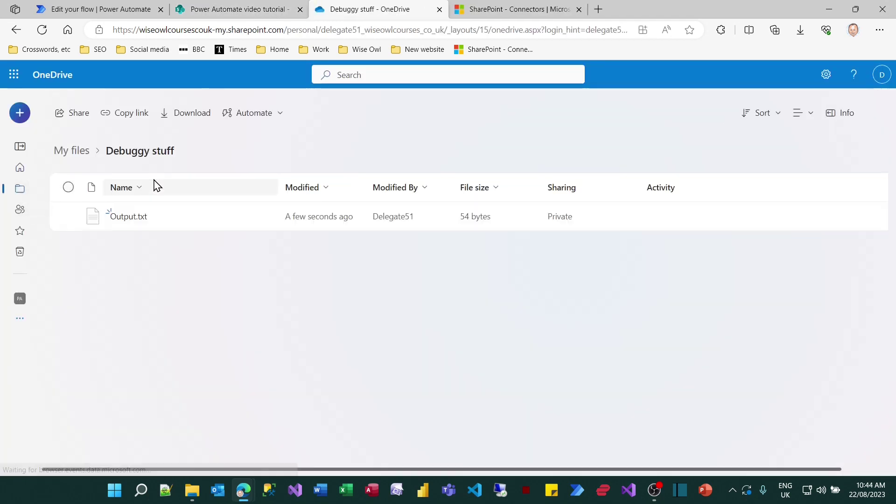
{"action": "mouse_move", "coordinate": [128, 223]}
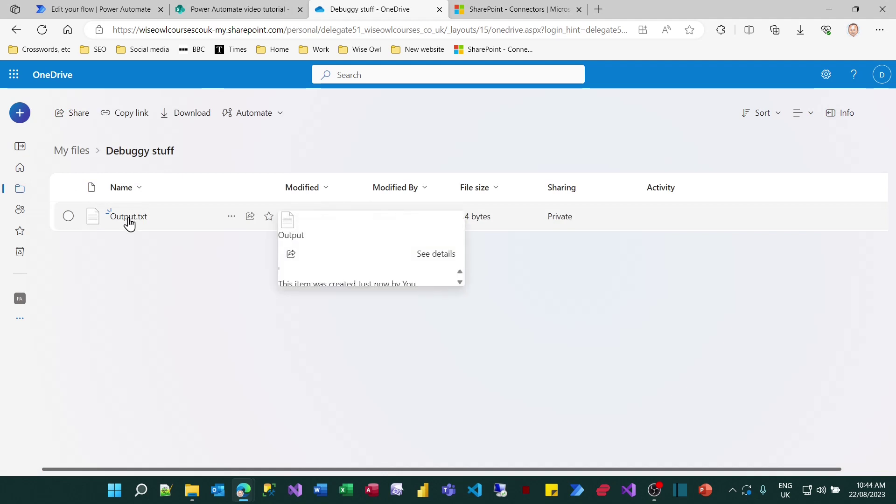
{"action": "left_click", "coordinate": [127, 217]}
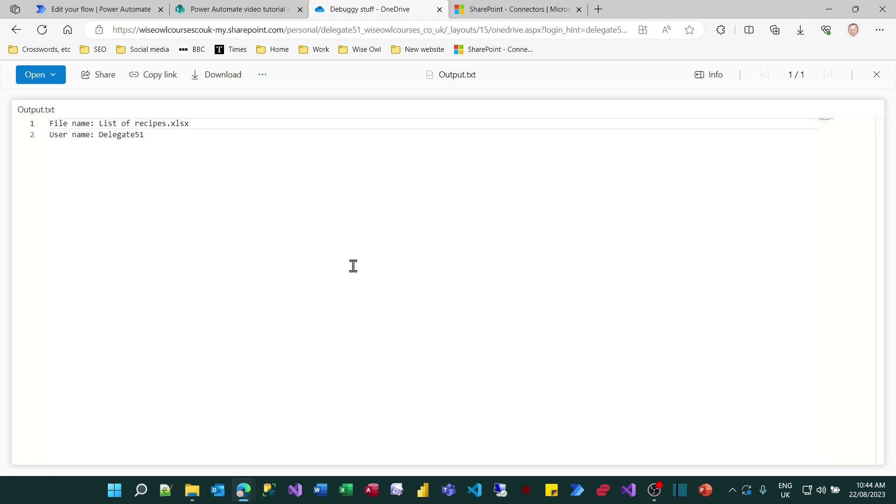
Step: Retest the flow automatically with a recently used trigger, replaying the earlier Succeeded run
{"action": "left_click", "coordinate": [137, 14]}
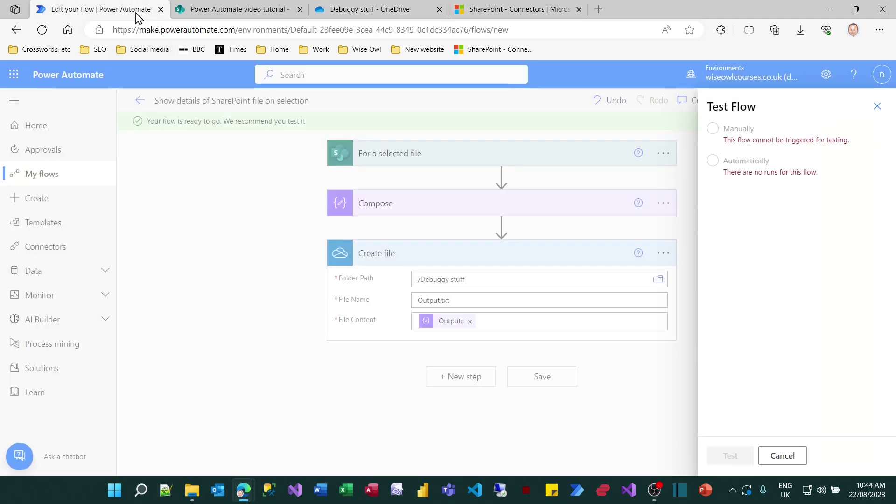
{"action": "left_click", "coordinate": [782, 456]}
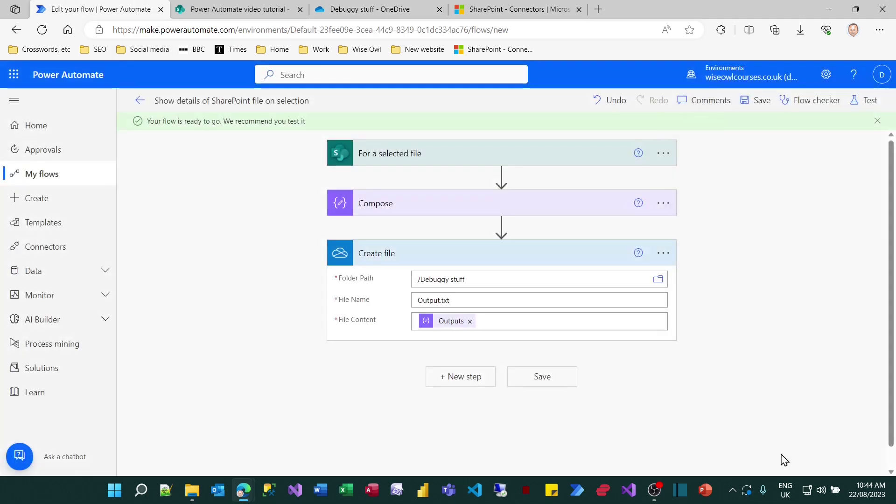
{"action": "left_click", "coordinate": [869, 102]}
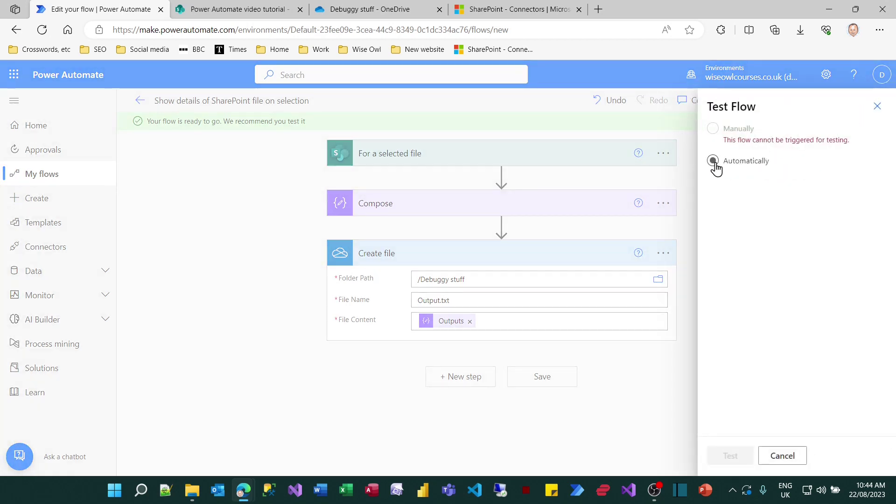
{"action": "left_click", "coordinate": [714, 161]}
{"action": "left_click", "coordinate": [732, 181]}
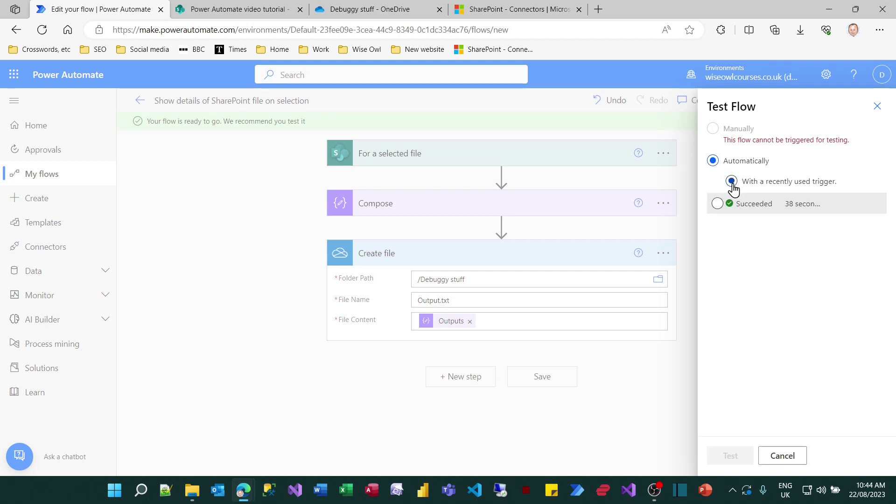
{"action": "left_click", "coordinate": [718, 205]}
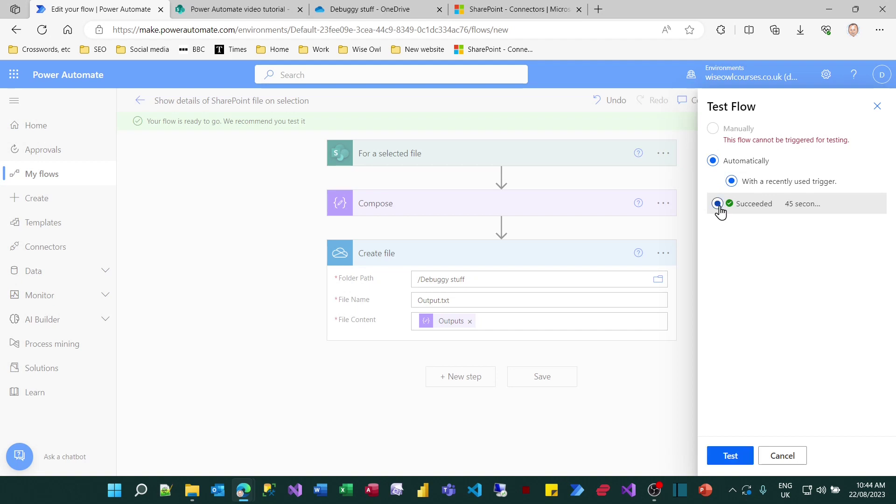
{"action": "left_click", "coordinate": [729, 458]}
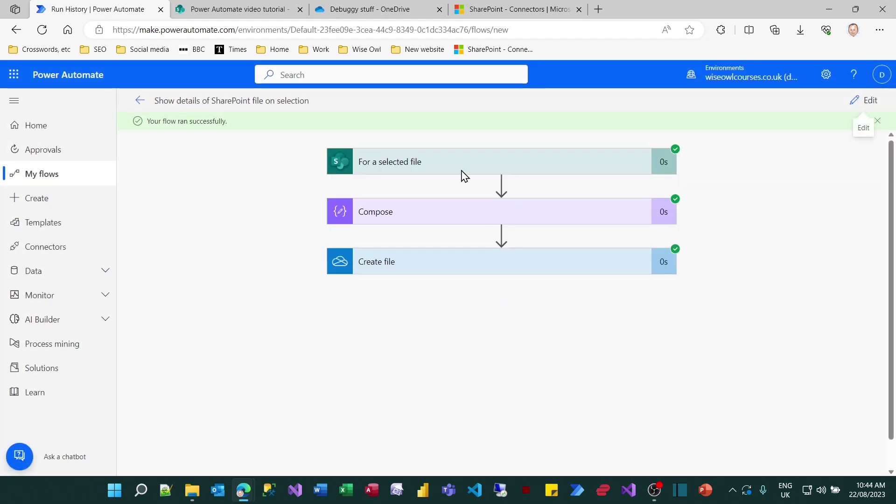
Step: Return to OneDrive's Debuggy stuff folder and refresh it to look for new output
{"action": "left_click", "coordinate": [397, 13]}
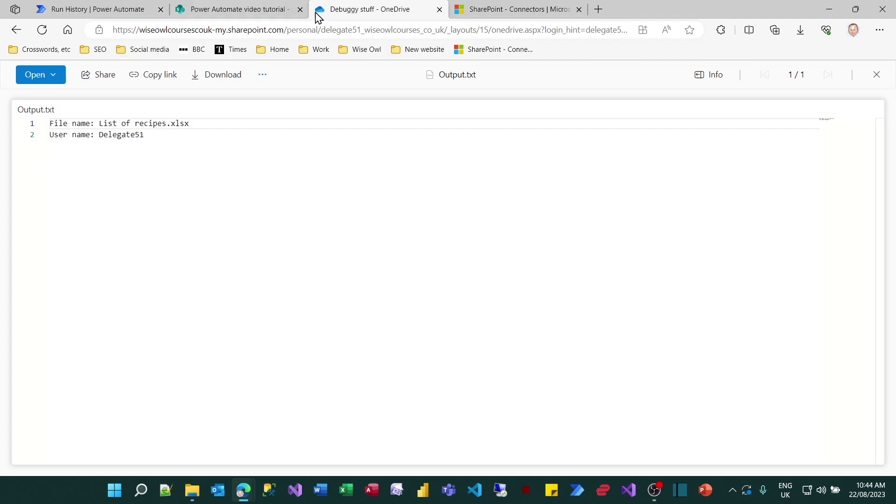
{"action": "left_click", "coordinate": [15, 30]}
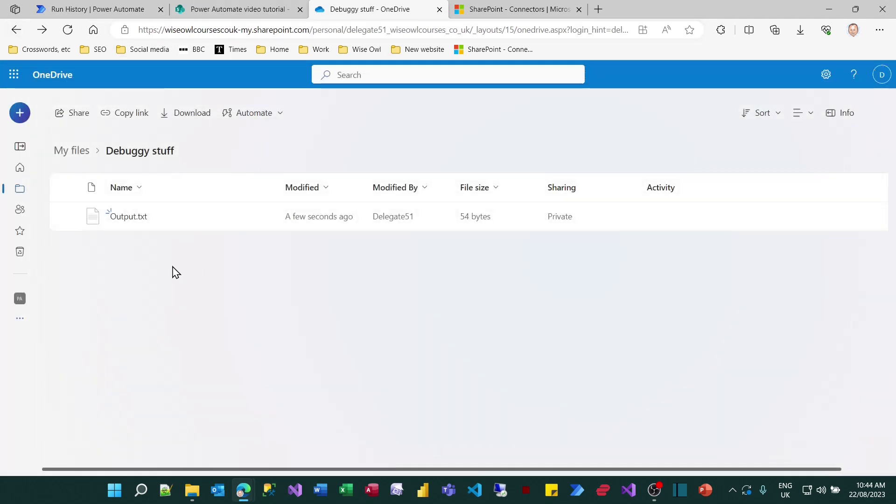
{"action": "left_click", "coordinate": [68, 32]}
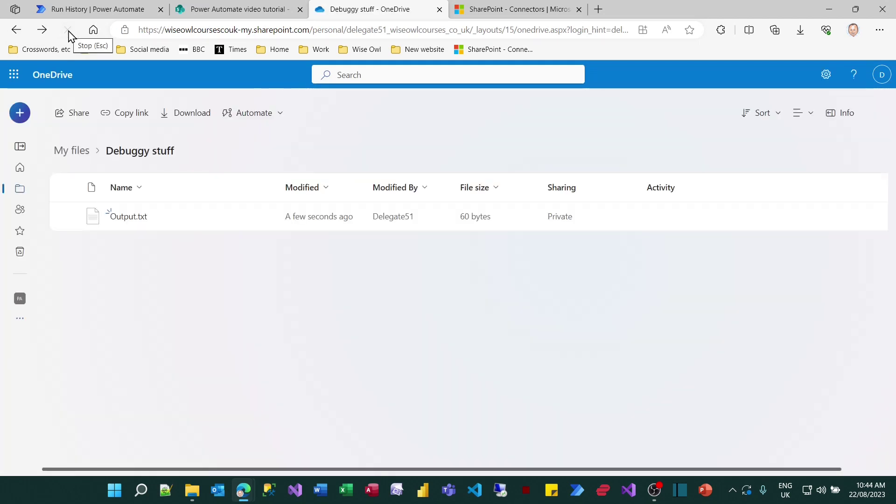
{"action": "mouse_move", "coordinate": [134, 225]}
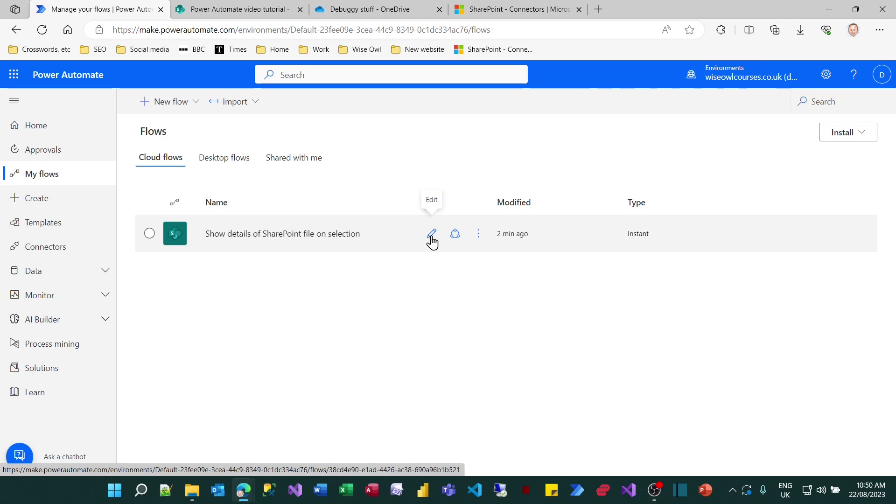
Step: Edit the flow and test it again using the recently used trigger from 6 minutes ago
{"action": "left_click", "coordinate": [431, 235]}
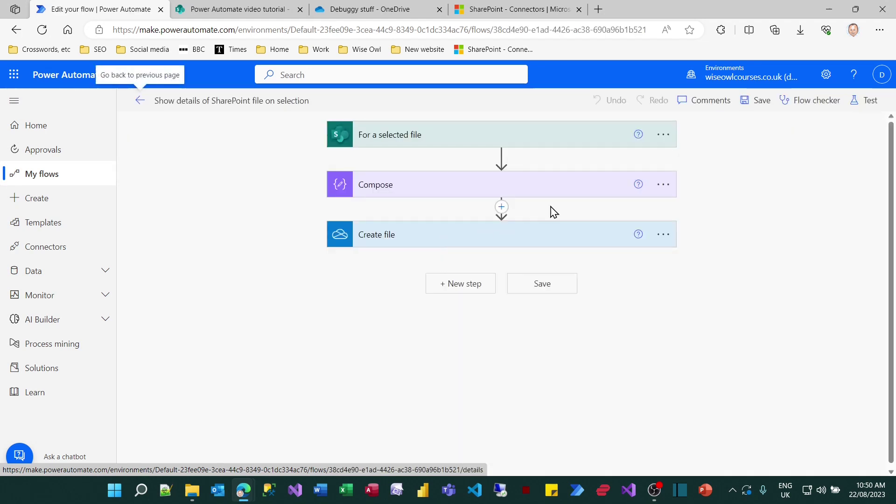
{"action": "left_click", "coordinate": [852, 111]}
{"action": "left_click", "coordinate": [759, 162]}
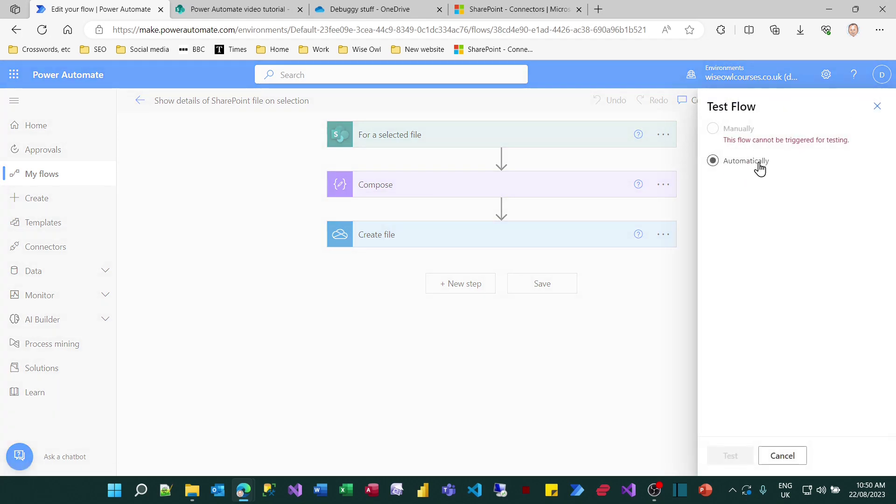
{"action": "left_click", "coordinate": [742, 183]}
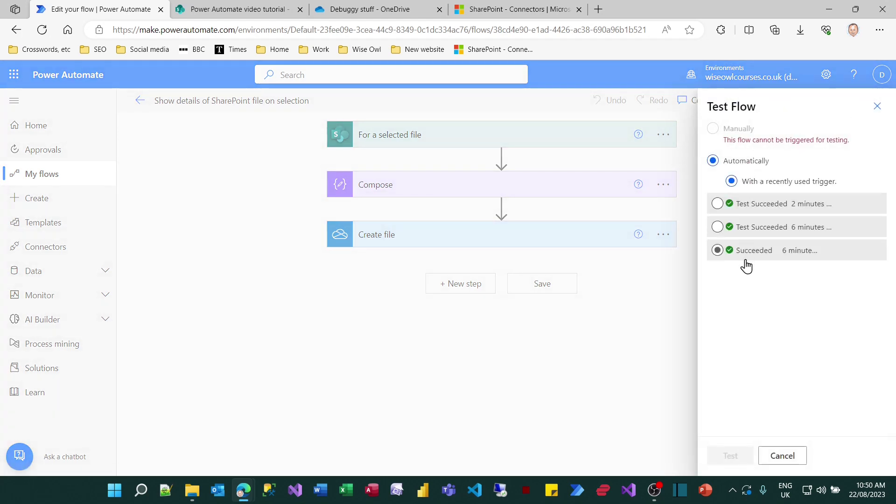
{"action": "left_click", "coordinate": [718, 228]}
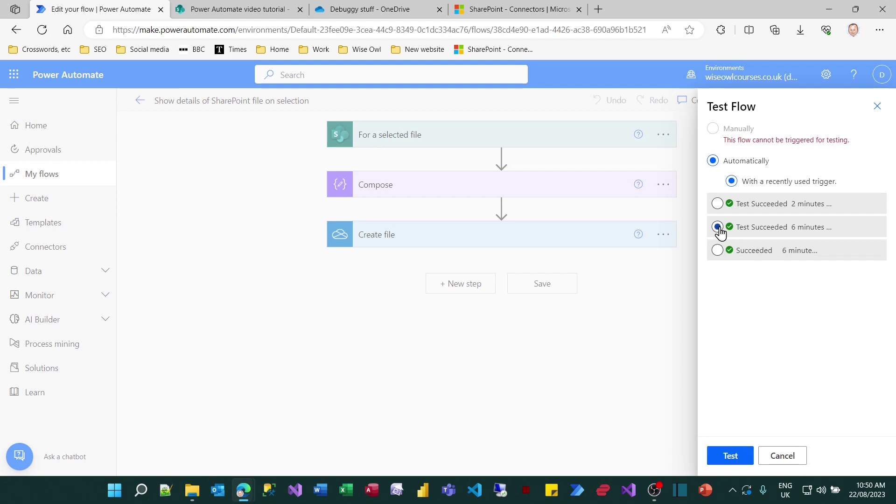
{"action": "left_click", "coordinate": [722, 460]}
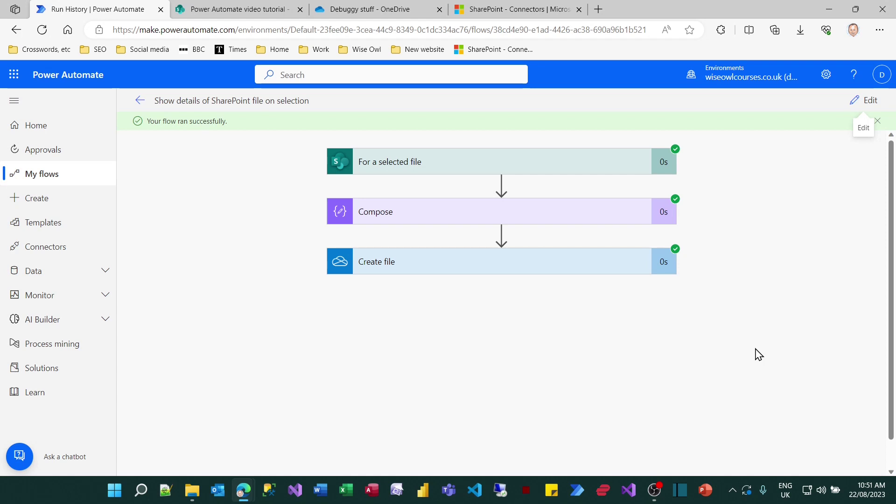
Step: Expand the For a selected file trigger's run details and browse its output headers
{"action": "left_click", "coordinate": [441, 165]}
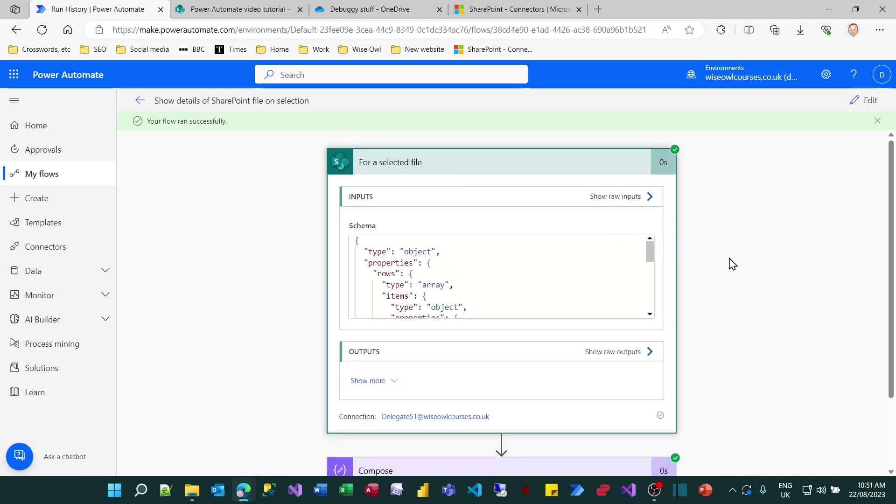
{"action": "scroll", "coordinate": [733, 264], "scroll_direction": "down", "scroll_amount": 1}
{"action": "scroll", "coordinate": [732, 265], "scroll_direction": "down", "scroll_amount": 1}
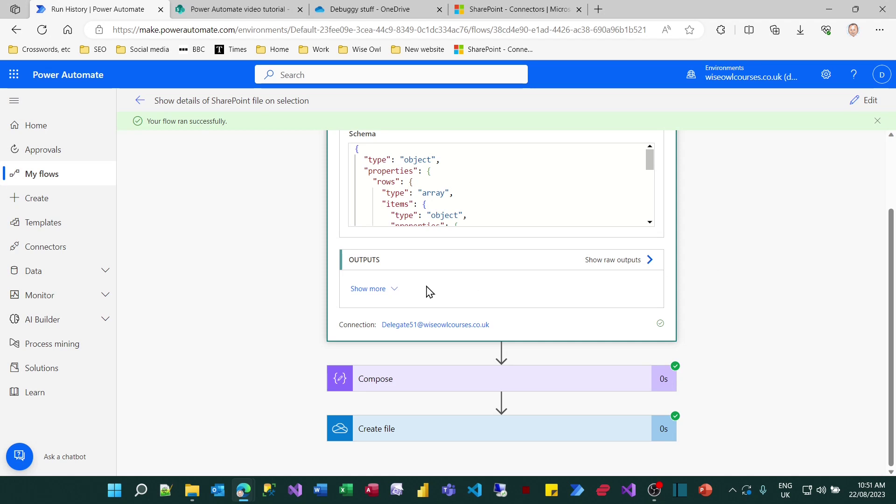
{"action": "left_click", "coordinate": [371, 289]}
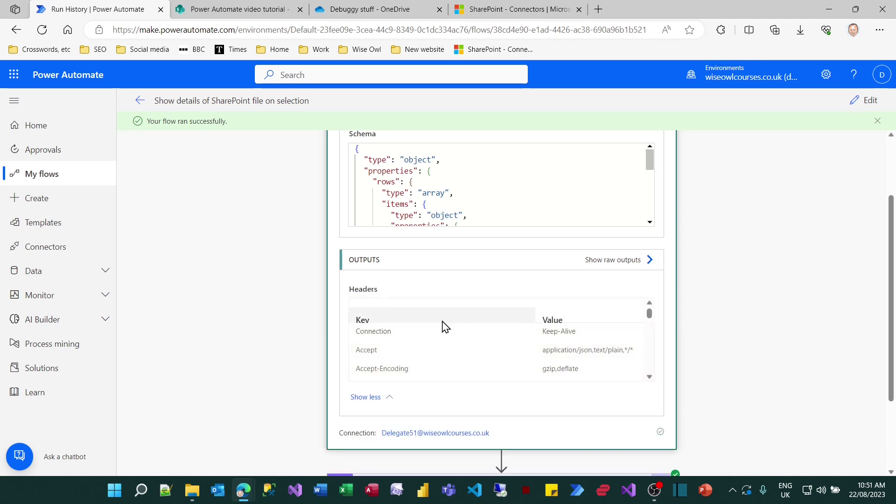
{"action": "scroll", "coordinate": [444, 326], "scroll_direction": "down", "scroll_amount": 5}
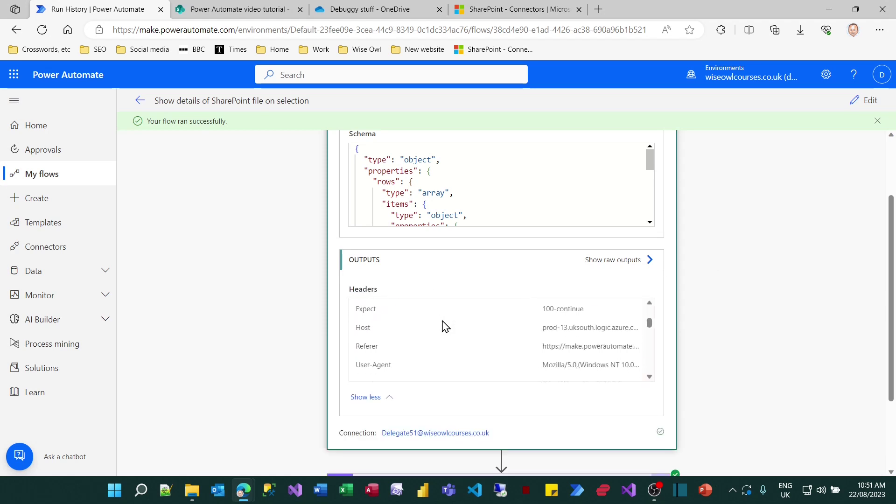
{"action": "scroll", "coordinate": [445, 326], "scroll_direction": "down", "scroll_amount": 6}
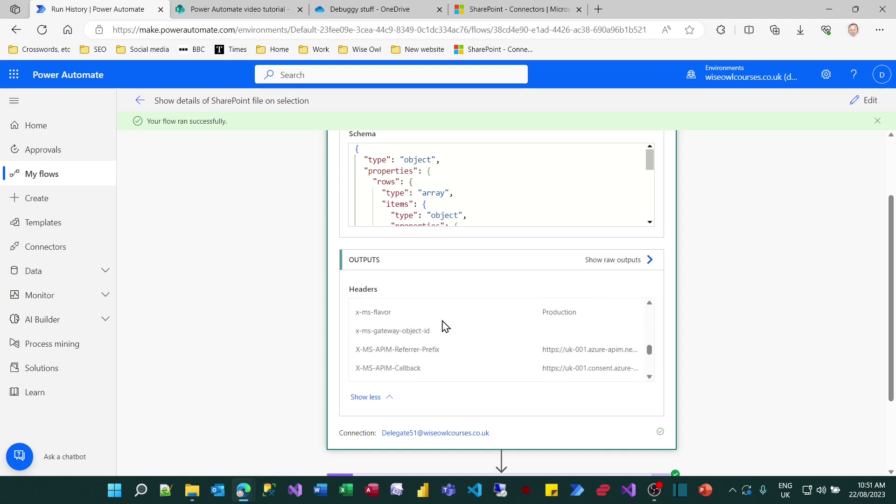
{"action": "scroll", "coordinate": [445, 326], "scroll_direction": "down", "scroll_amount": 3}
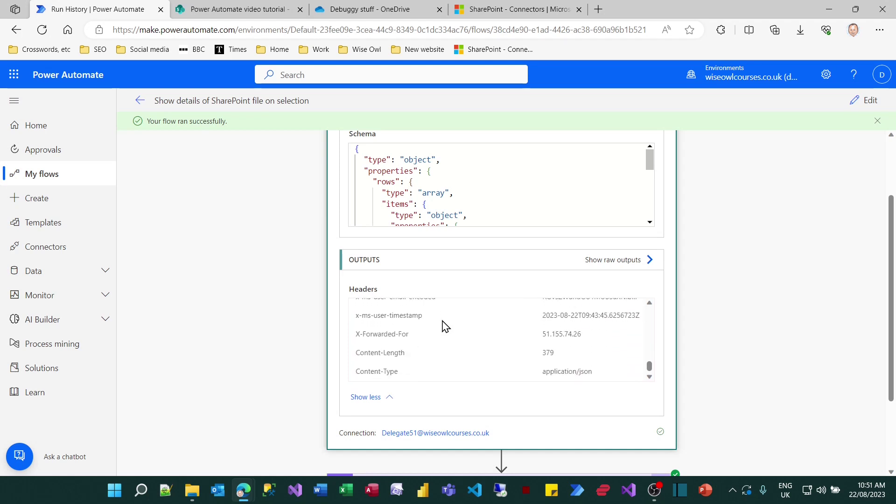
{"action": "scroll", "coordinate": [557, 323], "scroll_direction": "up", "scroll_amount": 3}
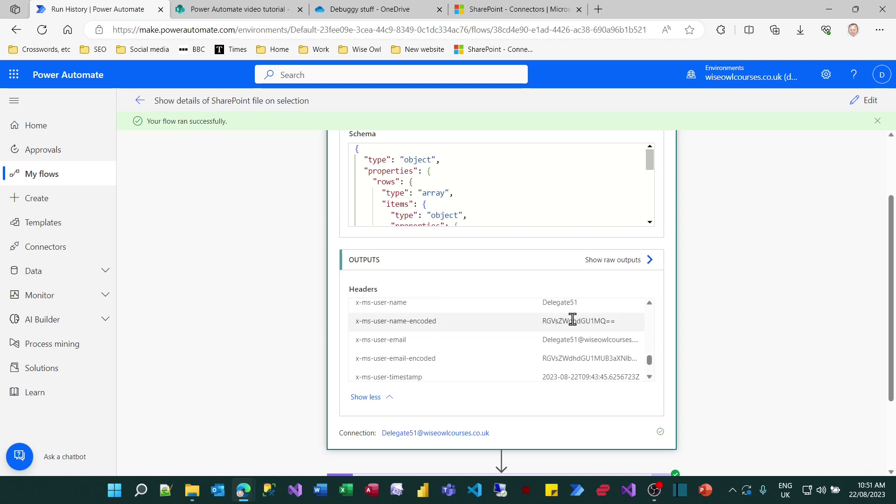
Step: Show the trigger's raw outputs and scroll to the body with fileName List of recipes.xlsx, ID 3
{"action": "left_click", "coordinate": [626, 264]}
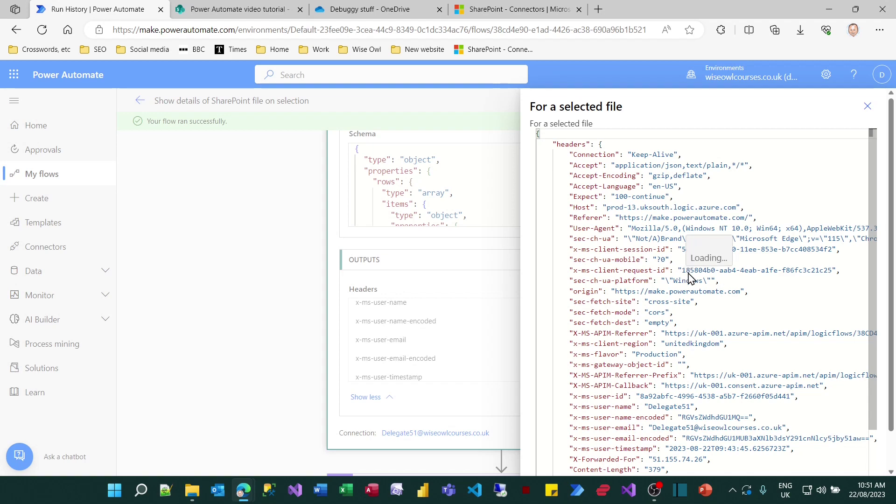
{"action": "scroll", "coordinate": [760, 308], "scroll_direction": "down", "scroll_amount": 1}
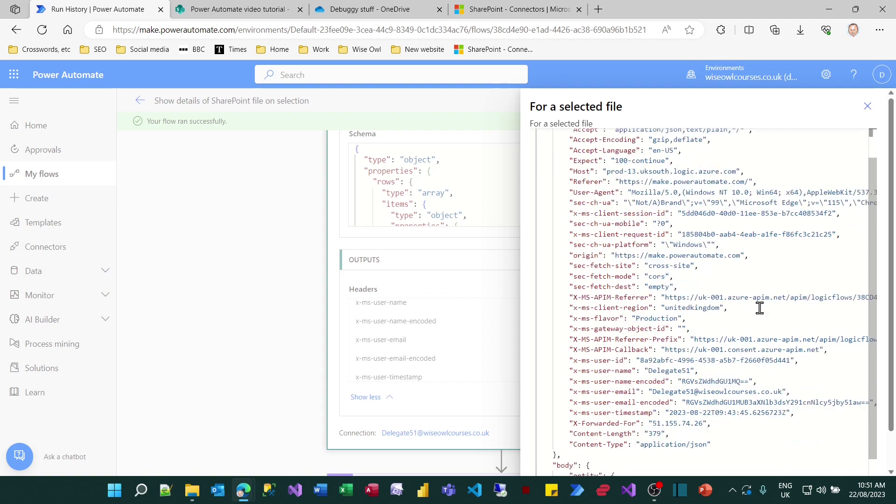
{"action": "scroll", "coordinate": [759, 308], "scroll_direction": "up", "scroll_amount": 1}
{"action": "scroll", "coordinate": [752, 300], "scroll_direction": "down", "scroll_amount": 3}
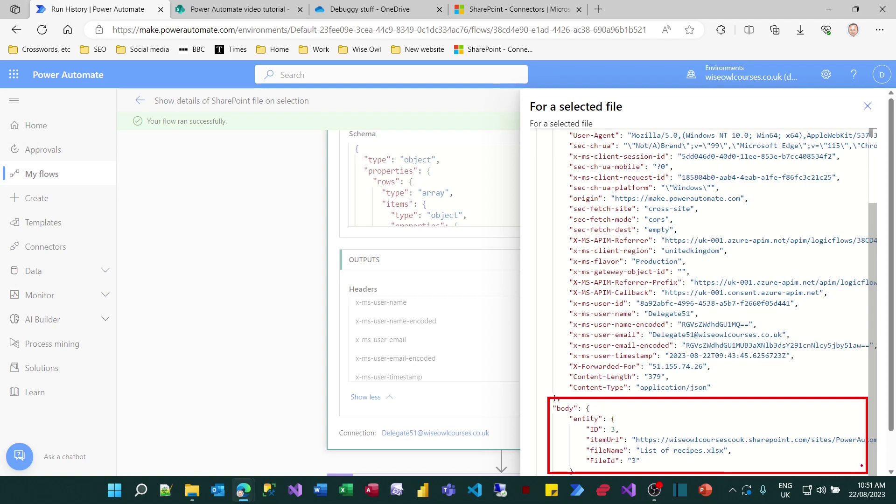
Step: Close the raw outputs and expand the Compose and Create file steps' run details
{"action": "left_click", "coordinate": [867, 106]}
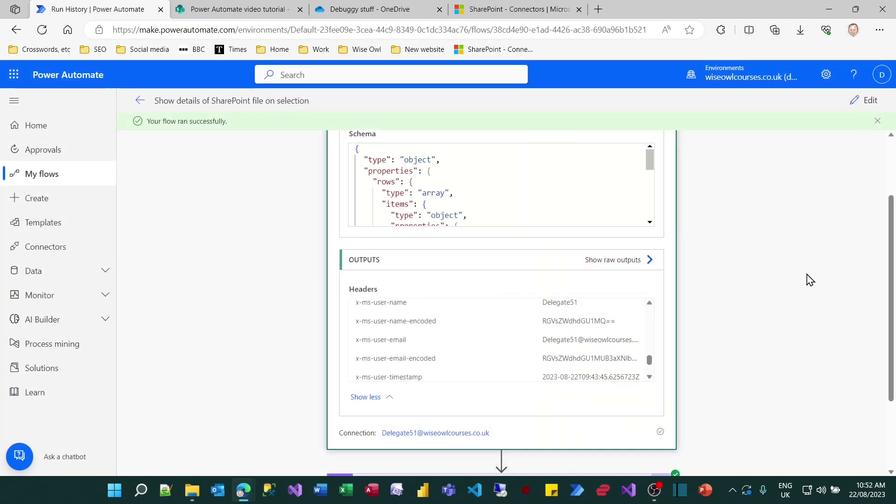
{"action": "scroll", "coordinate": [761, 296], "scroll_direction": "down", "scroll_amount": 2}
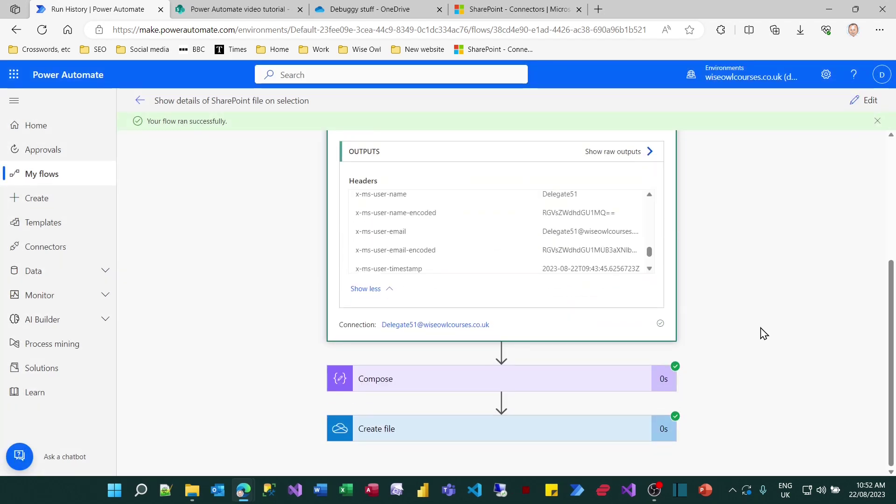
{"action": "left_click", "coordinate": [423, 380]}
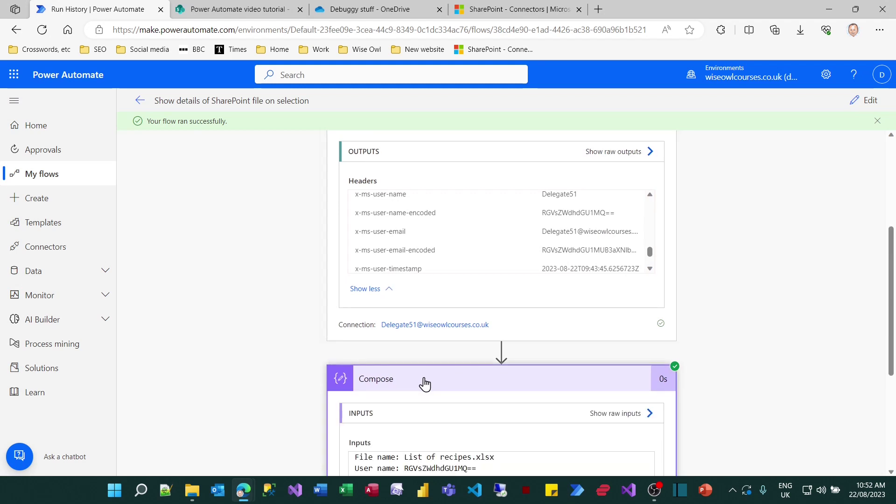
{"action": "scroll", "coordinate": [280, 389], "scroll_direction": "down", "scroll_amount": 4}
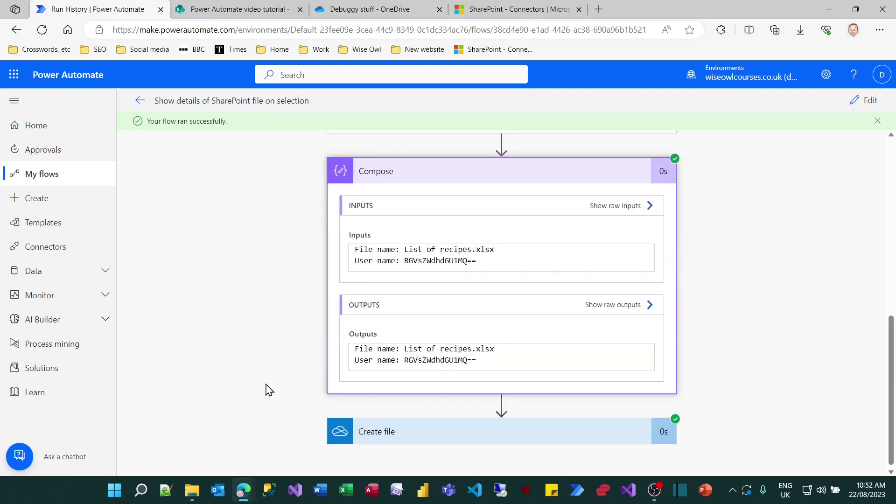
{"action": "left_click", "coordinate": [390, 439]}
{"action": "scroll", "coordinate": [261, 379], "scroll_direction": "down", "scroll_amount": 3}
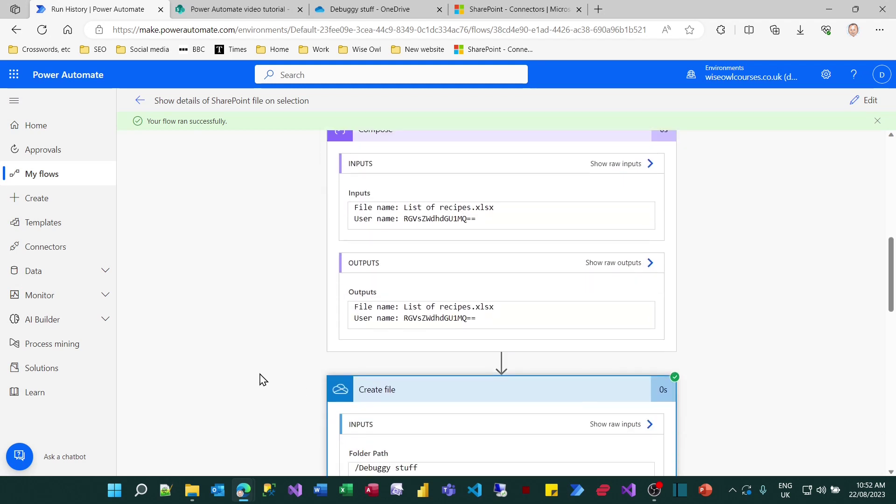
{"action": "scroll", "coordinate": [262, 379], "scroll_direction": "down", "scroll_amount": 2}
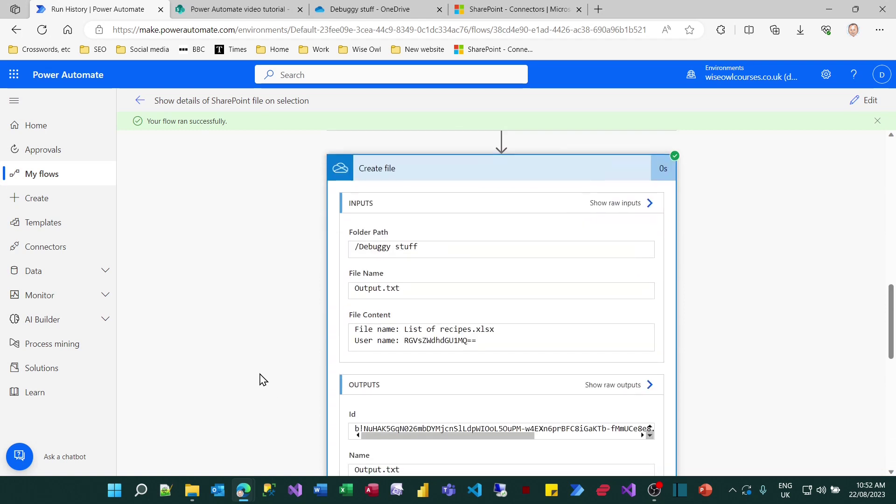
{"action": "scroll", "coordinate": [263, 381], "scroll_direction": "down", "scroll_amount": 1}
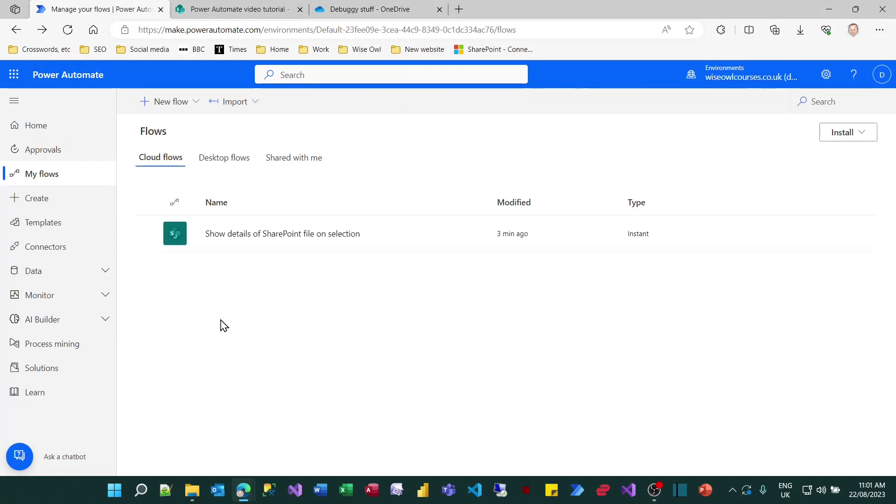
Step: Save a copy named 'Show details of SharePoint file on selection - with checkout' and turn it on
{"action": "left_click", "coordinate": [53, 181]}
{"action": "mouse_move", "coordinate": [404, 249]}
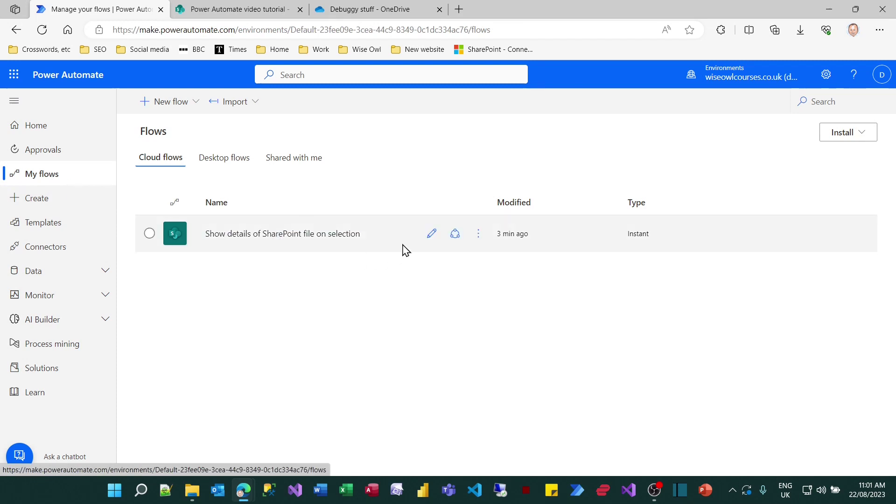
{"action": "left_click", "coordinate": [478, 233]}
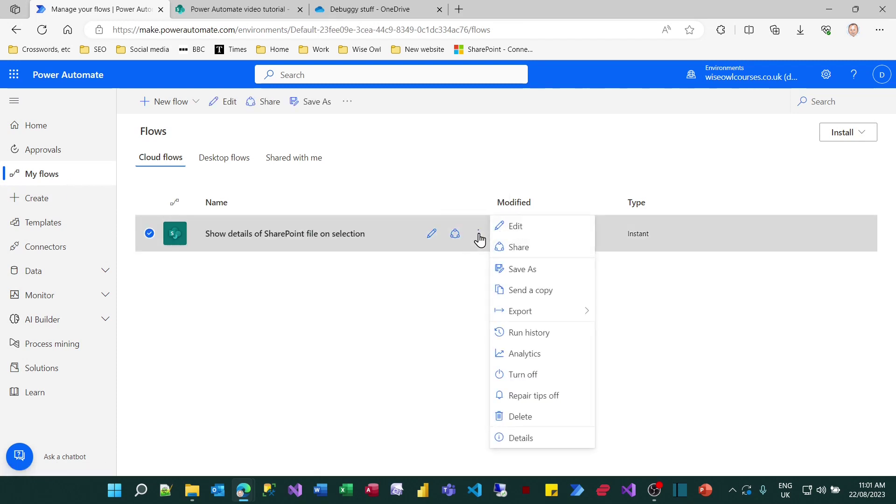
{"action": "left_click", "coordinate": [512, 270]}
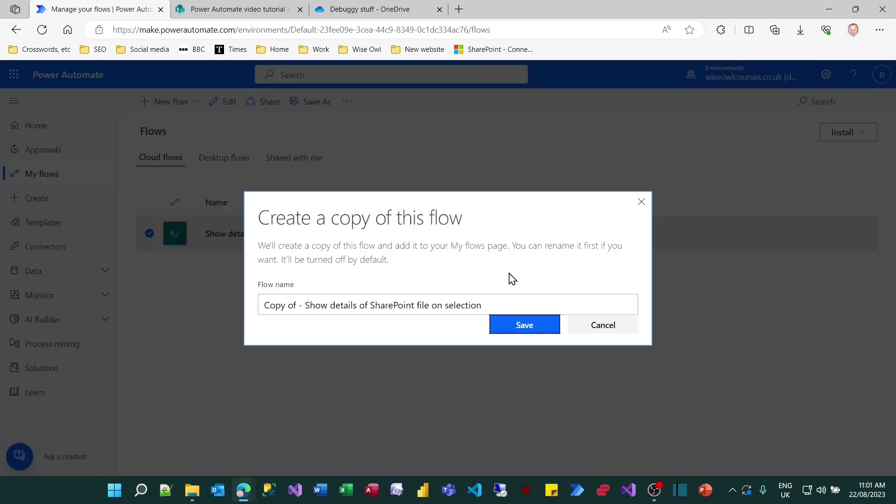
{"action": "left_click_drag", "start_coordinate": [304, 304], "coordinate": [200, 309]}
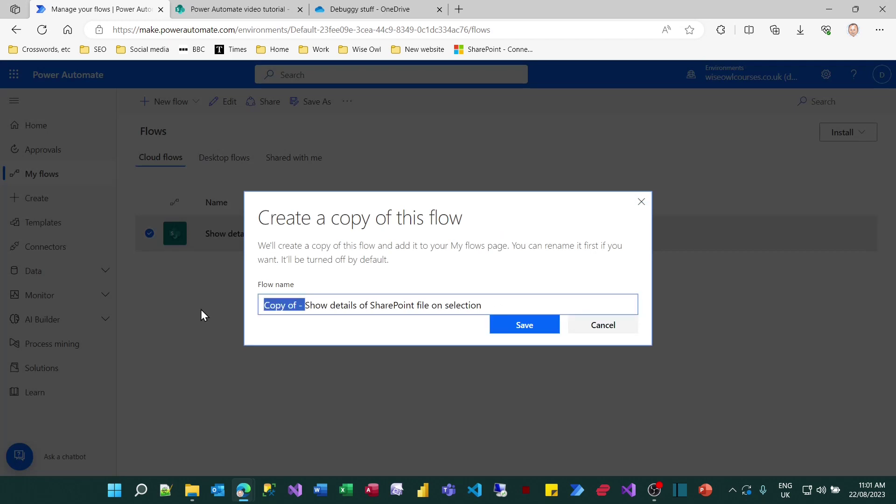
{"action": "key", "text": "BackSpace"}
{"action": "key", "text": "End"}
{"action": "type", "text": "- "}
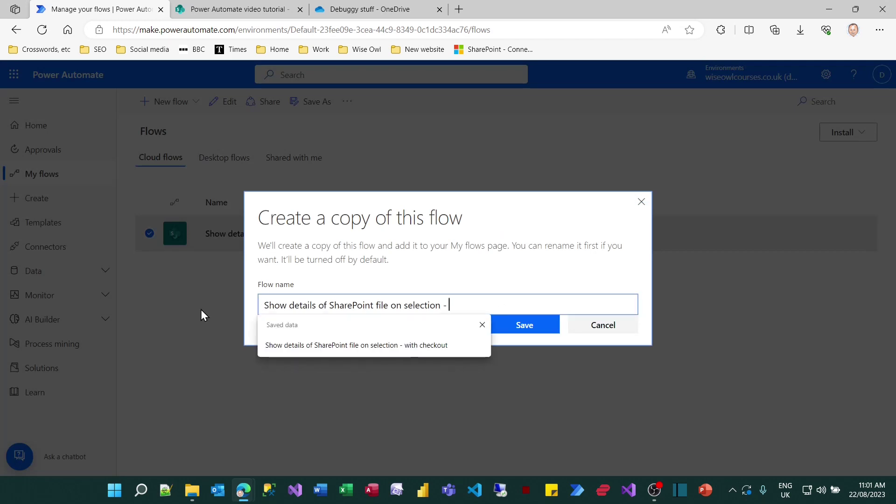
{"action": "type", "text": "with checkout"}
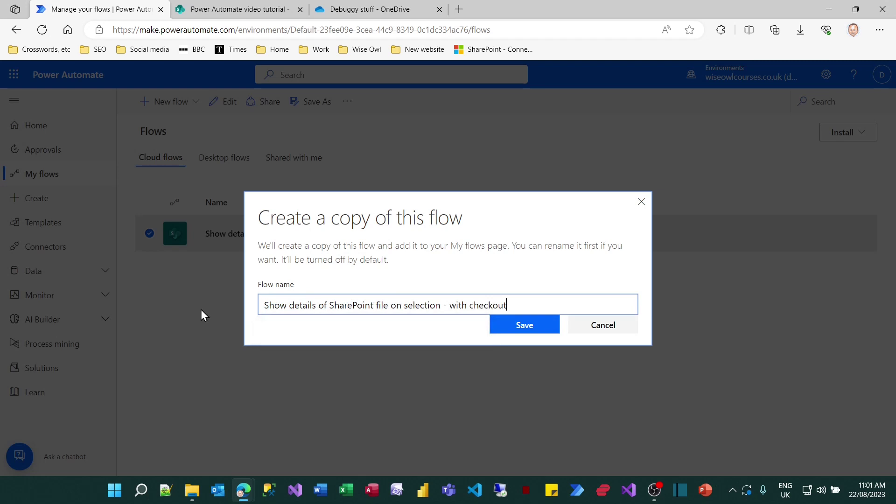
{"action": "left_click", "coordinate": [498, 327]}
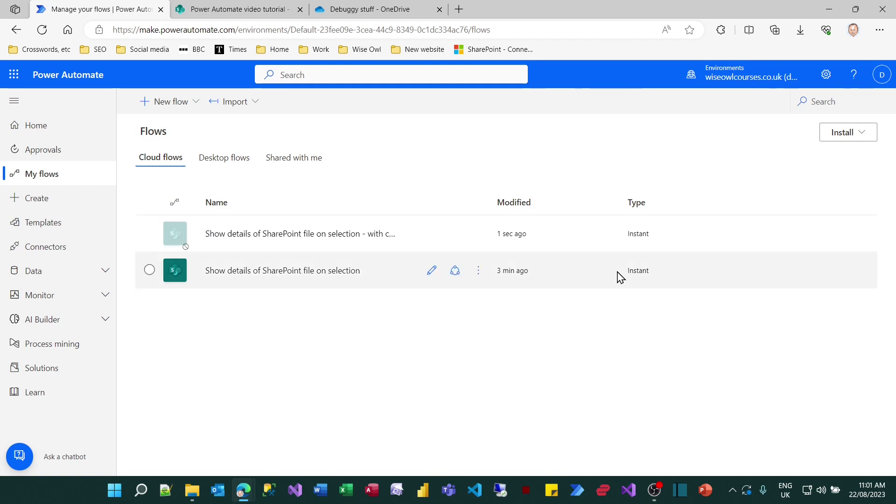
{"action": "left_click", "coordinate": [478, 233]}
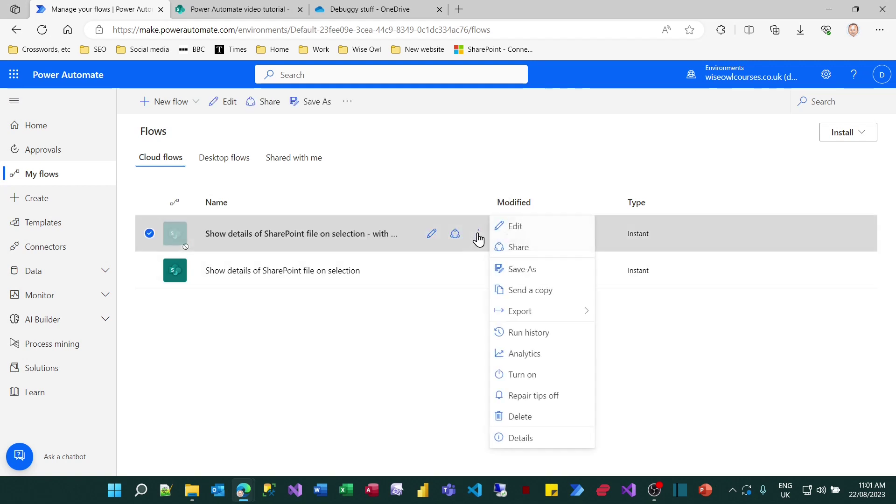
{"action": "left_click", "coordinate": [519, 381]}
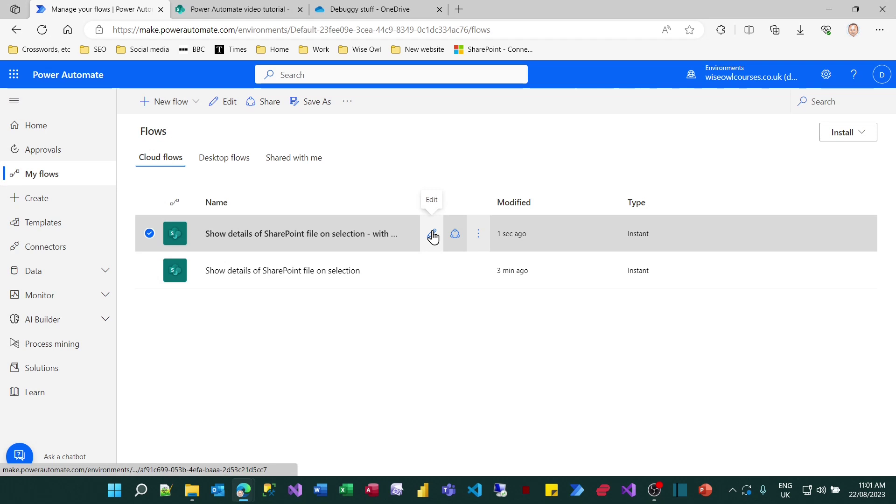
Step: In the copied flow, add a SharePoint Check out file action right after the trigger
{"action": "left_click", "coordinate": [433, 236]}
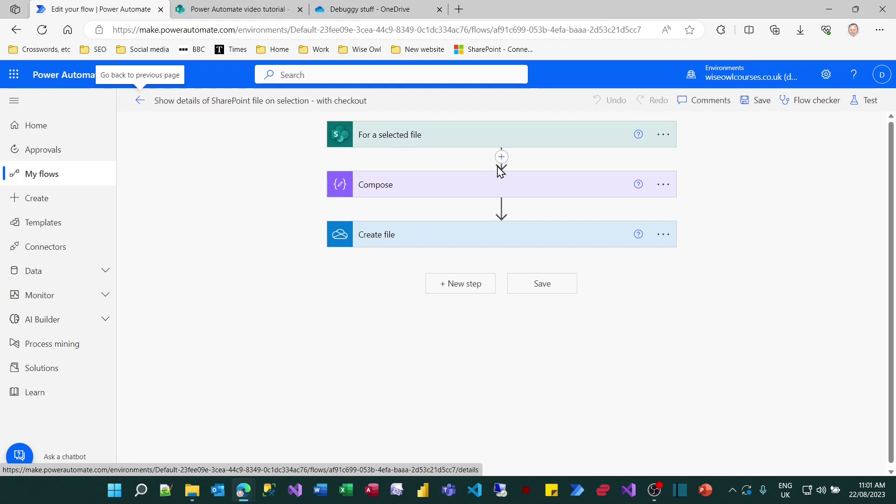
{"action": "left_click", "coordinate": [502, 157]}
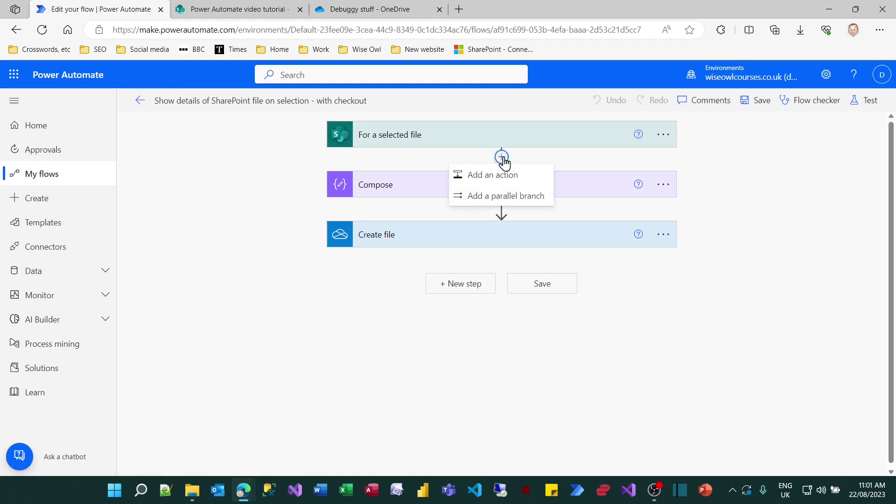
{"action": "left_click", "coordinate": [500, 176]}
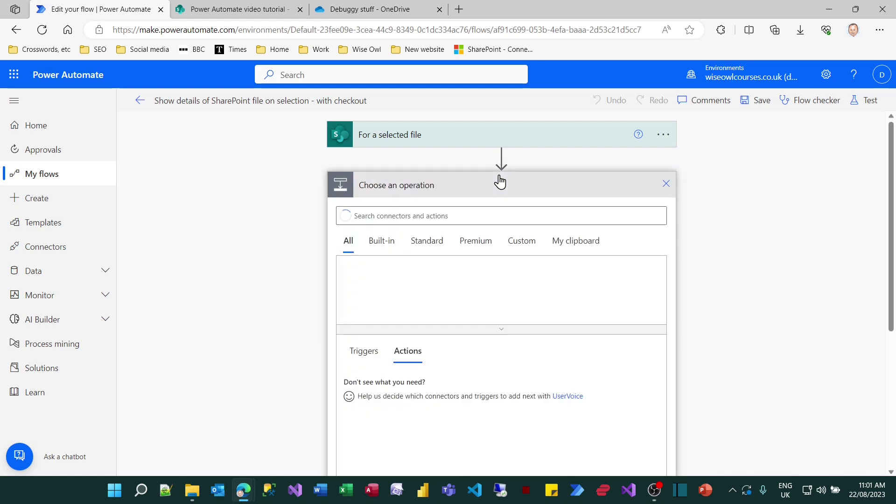
{"action": "type", "text": "check out"}
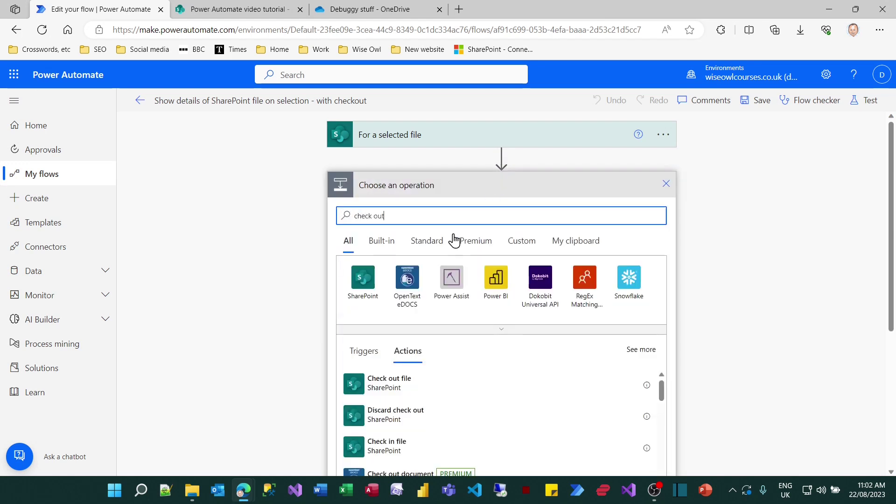
{"action": "left_click", "coordinate": [398, 393]}
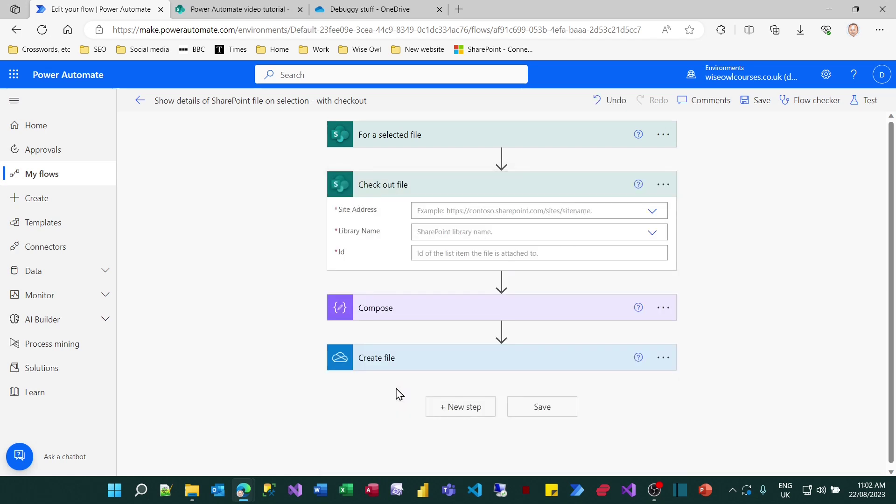
Step: Point the Check out file step at the Power Automate video tutorial site's Documents library
{"action": "left_click", "coordinate": [652, 212]}
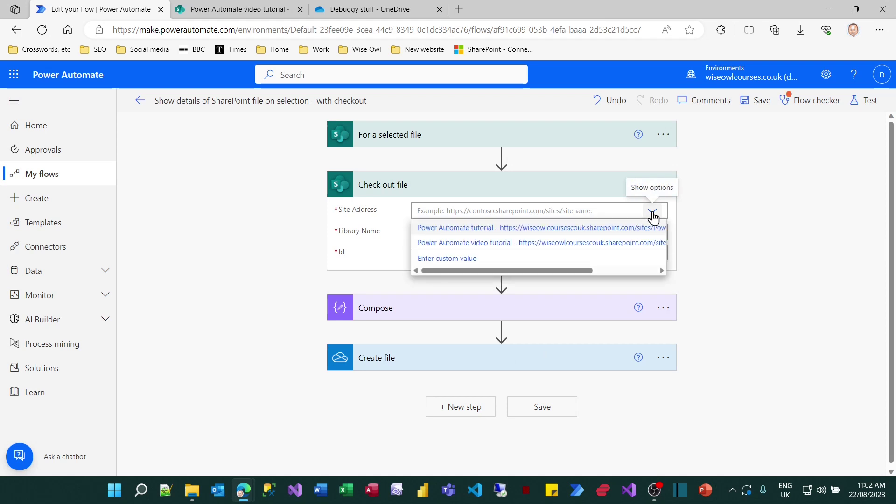
{"action": "left_click", "coordinate": [548, 249]}
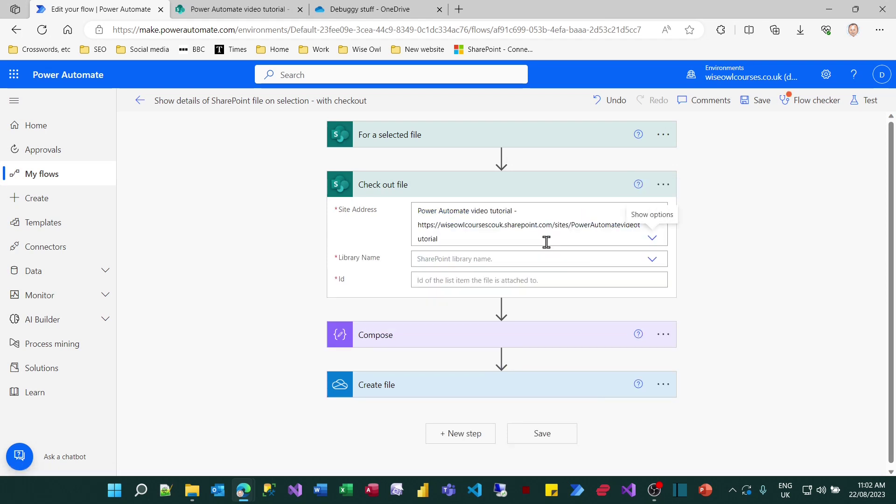
{"action": "left_click", "coordinate": [651, 259]}
{"action": "left_click", "coordinate": [652, 260]}
{"action": "left_click", "coordinate": [652, 261]}
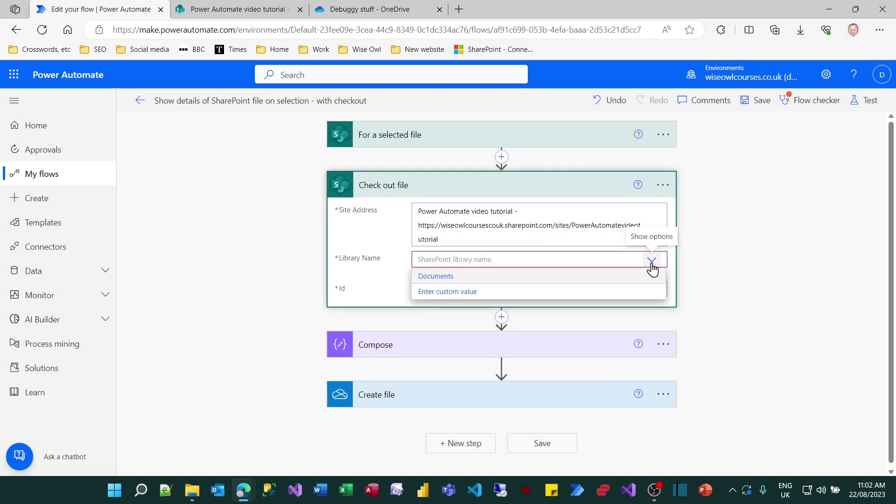
{"action": "left_click", "coordinate": [439, 276]}
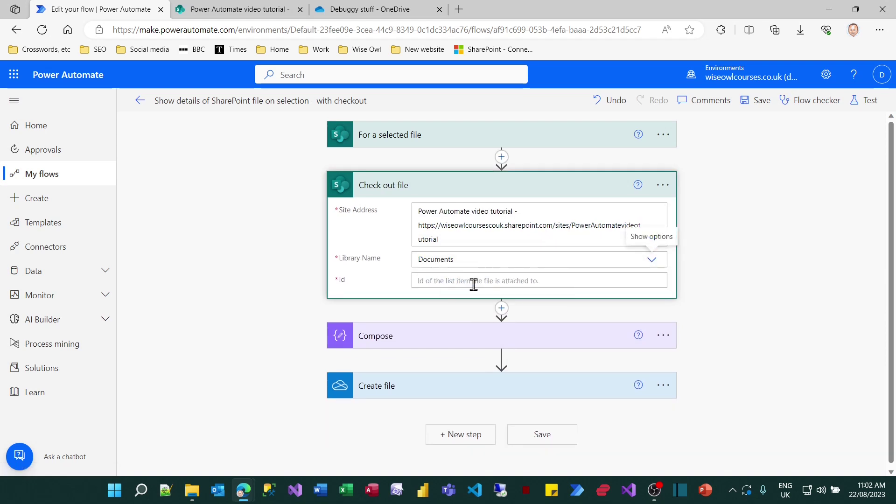
Step: Set the file Id to the selected file's ID, save the flow, and return to SharePoint
{"action": "left_click", "coordinate": [508, 280]}
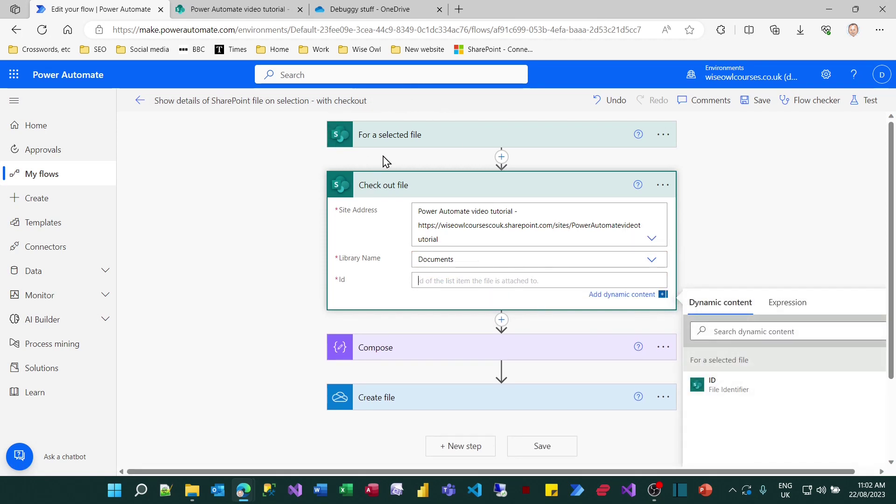
{"action": "left_click", "coordinate": [709, 395]}
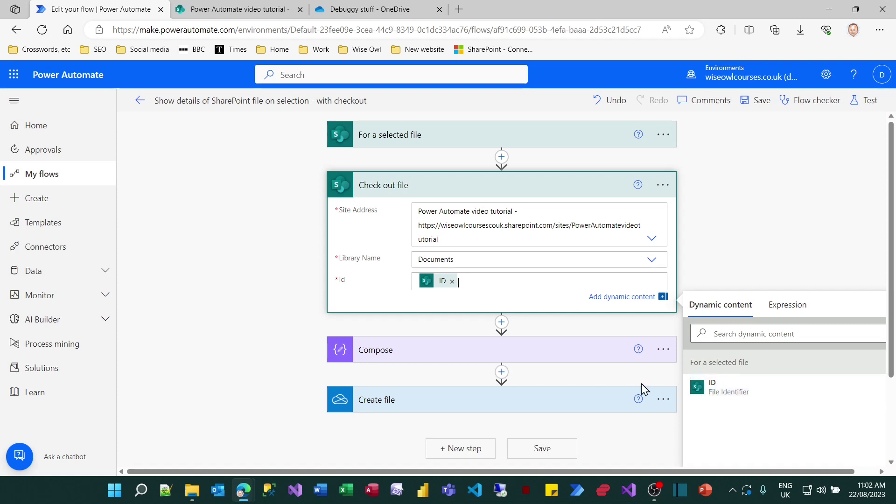
{"action": "left_click", "coordinate": [236, 303]}
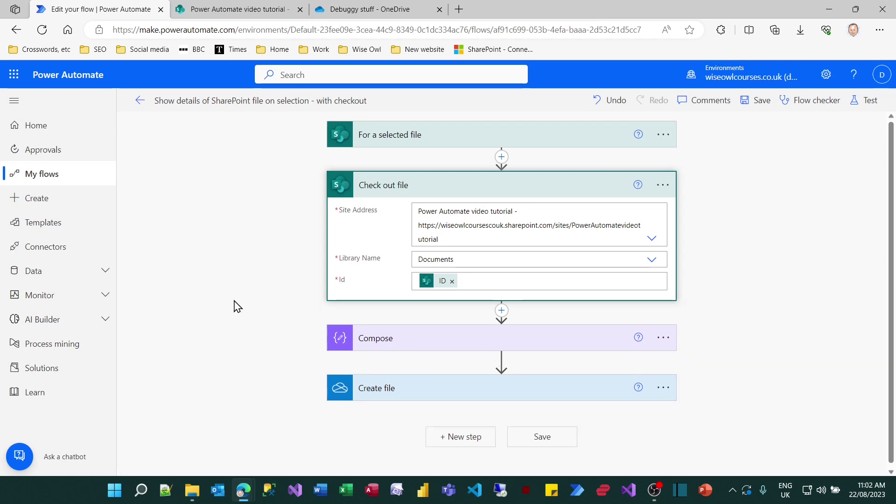
{"action": "left_click", "coordinate": [543, 437]}
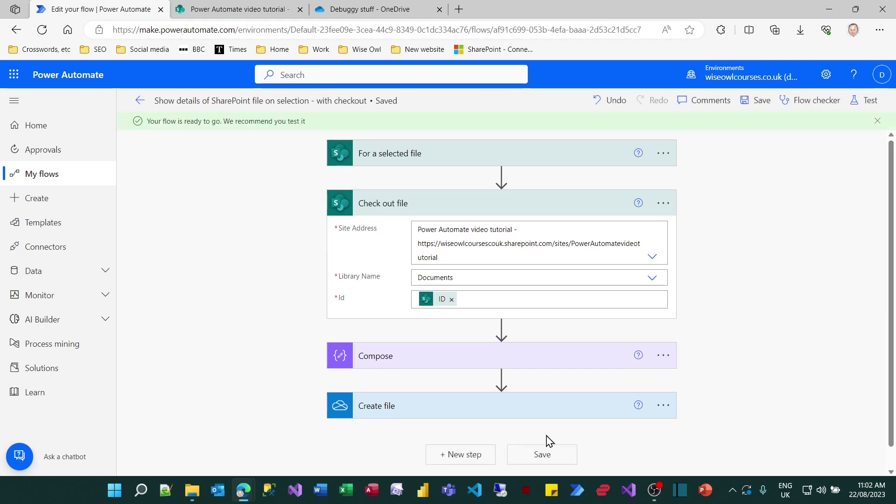
{"action": "left_click", "coordinate": [278, 8]}
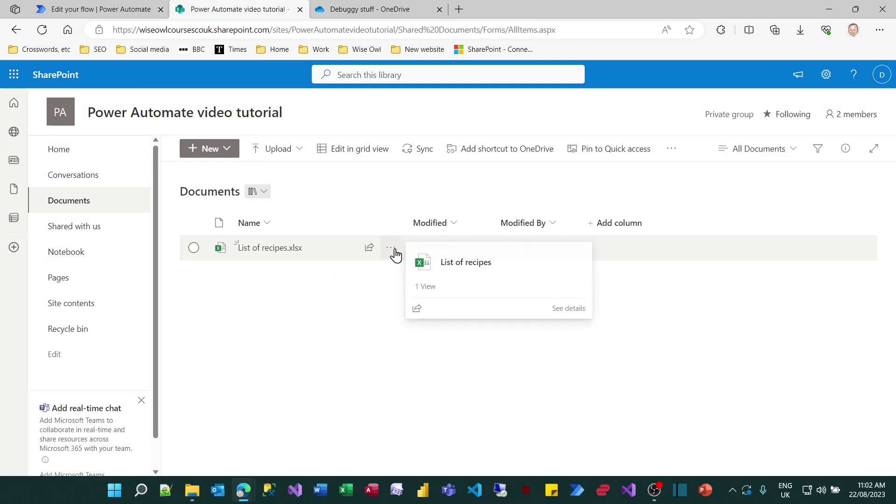
Step: Cancel an accidental run of the original show-details flow and reload the document library
{"action": "left_click", "coordinate": [395, 252]}
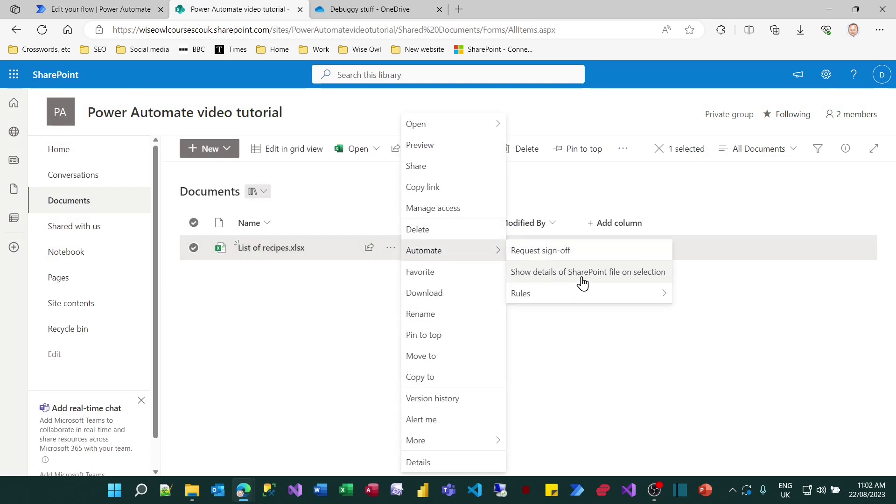
{"action": "left_click", "coordinate": [583, 275]}
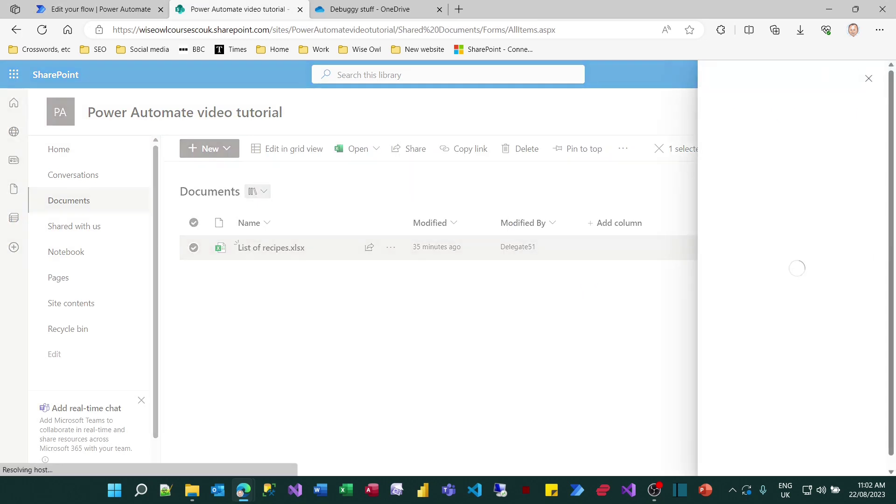
{"action": "left_click", "coordinate": [867, 79]}
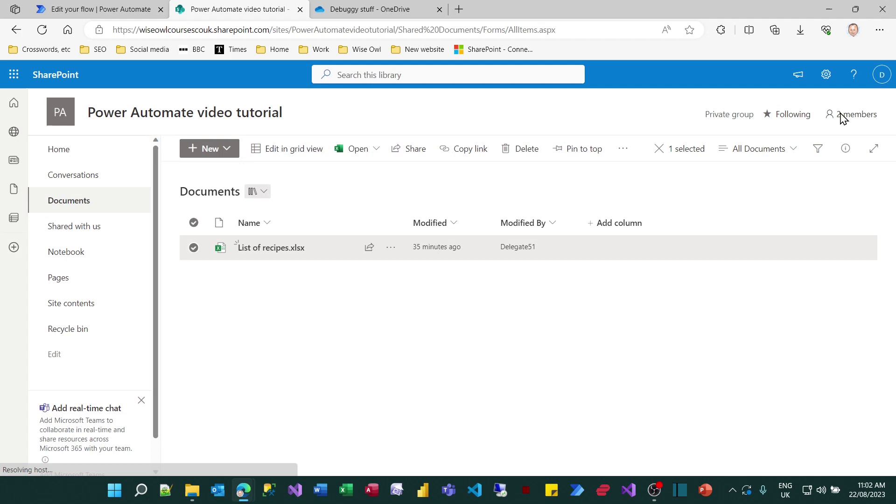
{"action": "left_click", "coordinate": [392, 247]}
{"action": "mouse_move", "coordinate": [422, 254]}
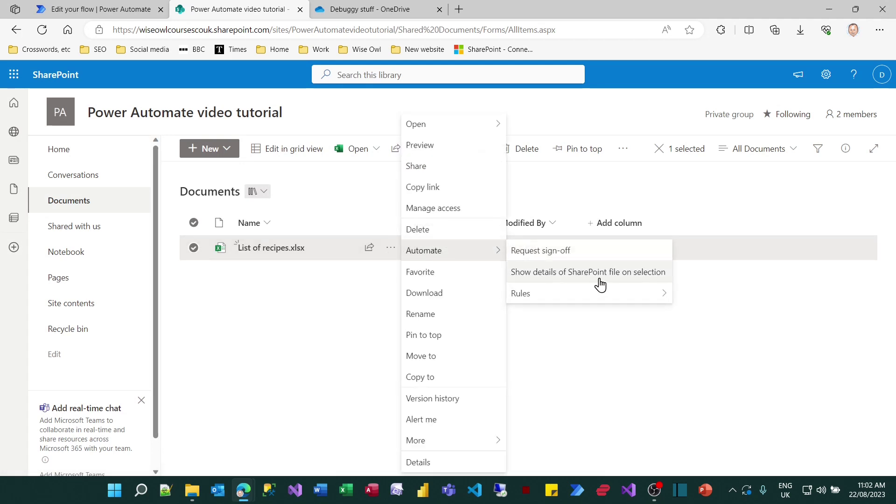
{"action": "left_click", "coordinate": [309, 326]}
{"action": "left_click", "coordinate": [42, 29]}
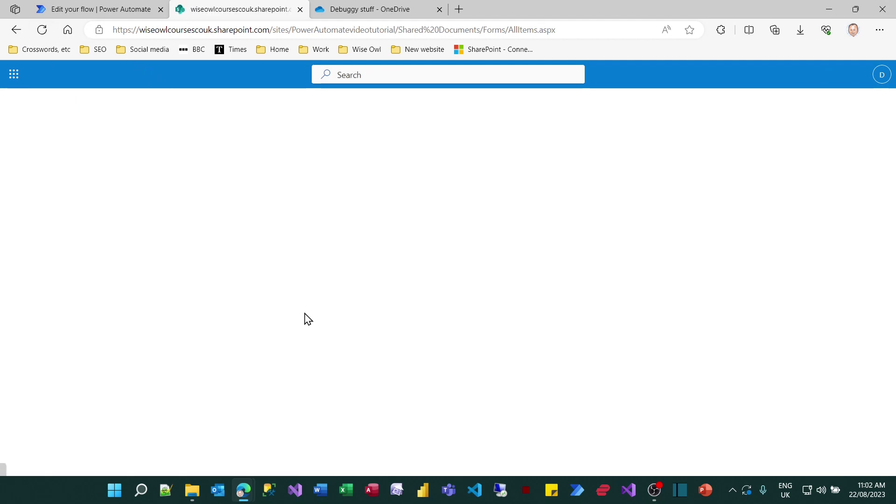
Step: Run 'Show details of SharePoint file on selection - with checkout' on List of recipes.xlsx
{"action": "left_click", "coordinate": [391, 248]}
{"action": "mouse_move", "coordinate": [426, 254]}
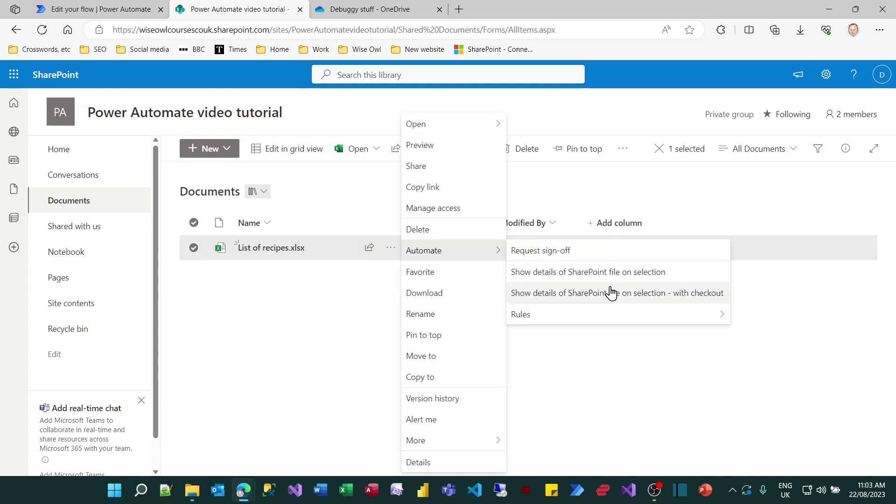
{"action": "left_click", "coordinate": [658, 294]}
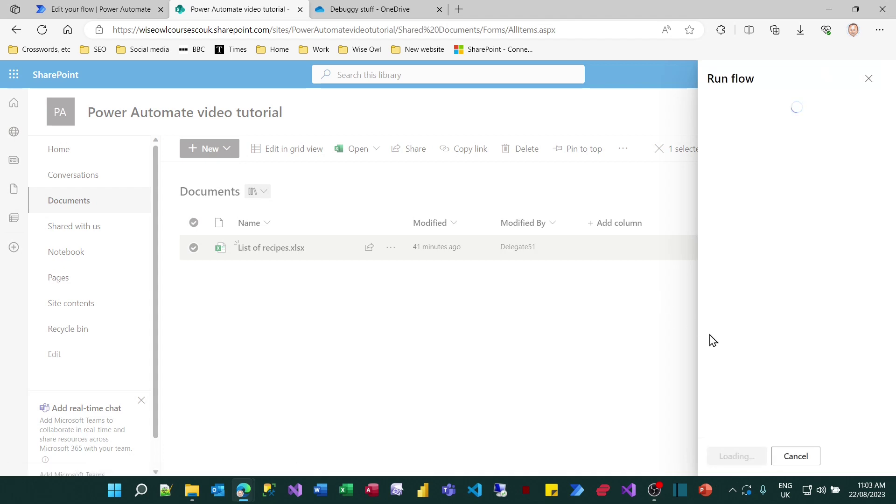
{"action": "left_click", "coordinate": [740, 456]}
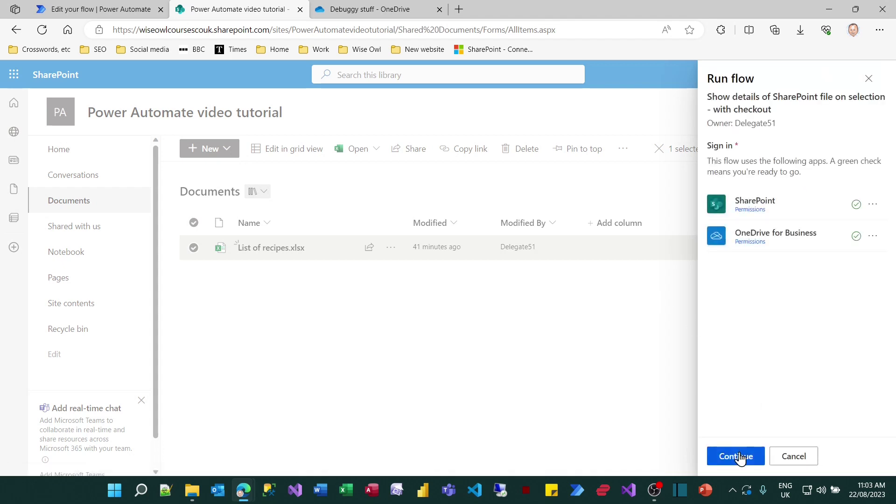
{"action": "left_click", "coordinate": [742, 457]}
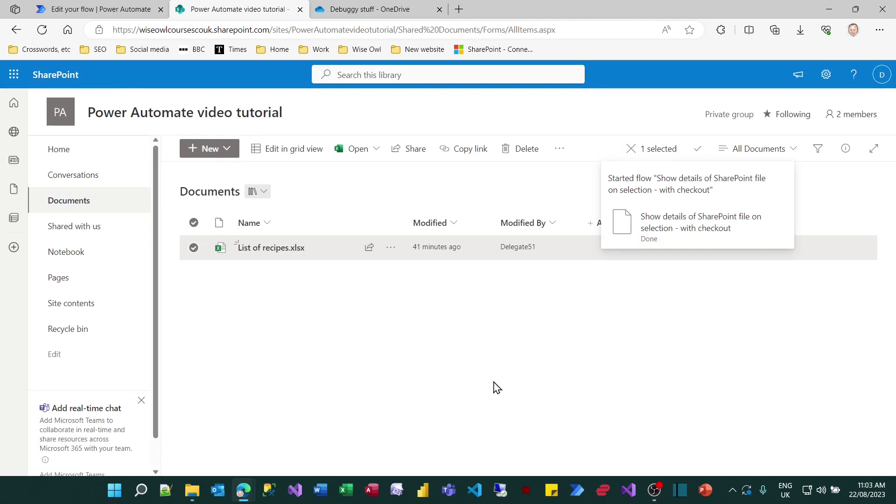
Step: Reload the library and run the with-checkout flow on the checked-out List of recipes.xlsx again
{"action": "left_click", "coordinate": [42, 32]}
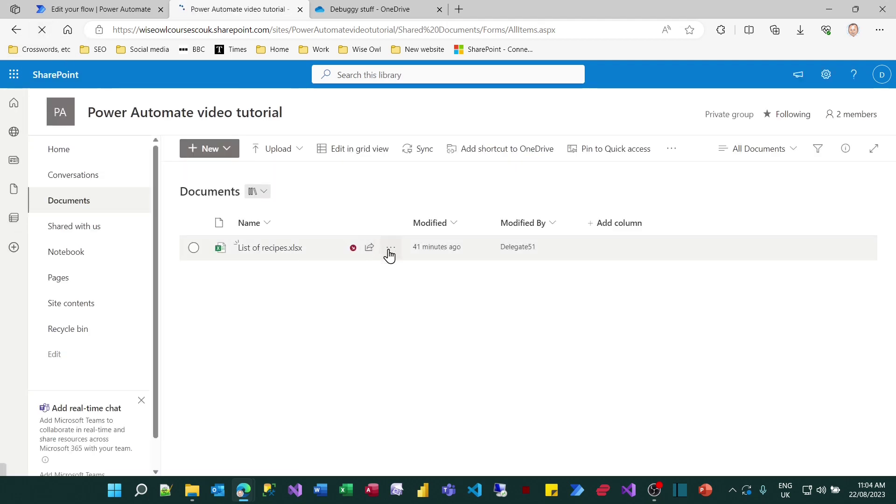
{"action": "mouse_move", "coordinate": [362, 252]}
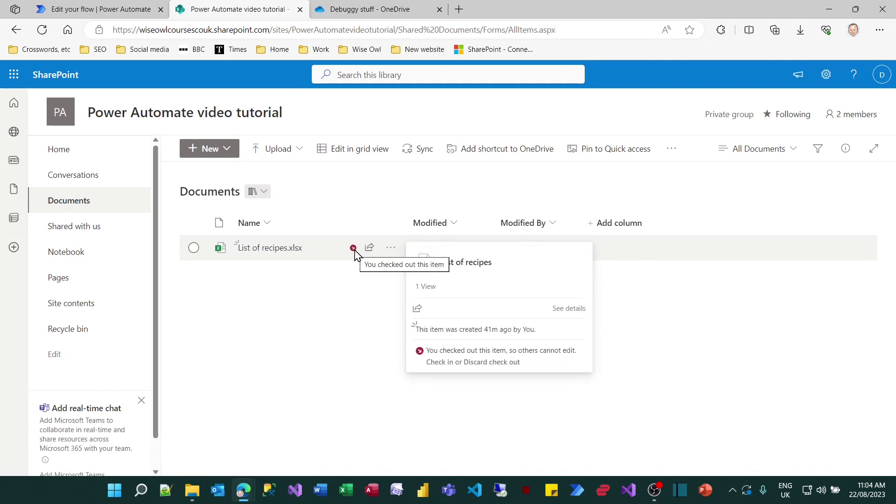
{"action": "left_click", "coordinate": [391, 249]}
{"action": "mouse_move", "coordinate": [425, 254]}
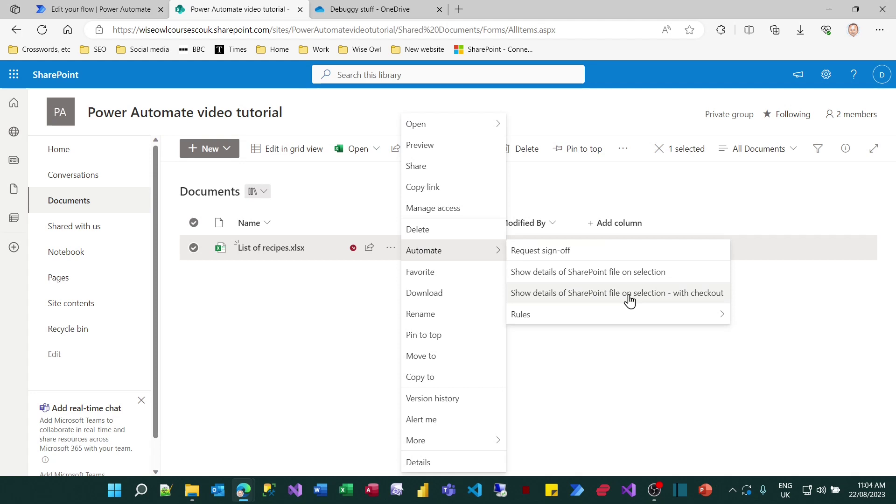
{"action": "left_click", "coordinate": [629, 293]}
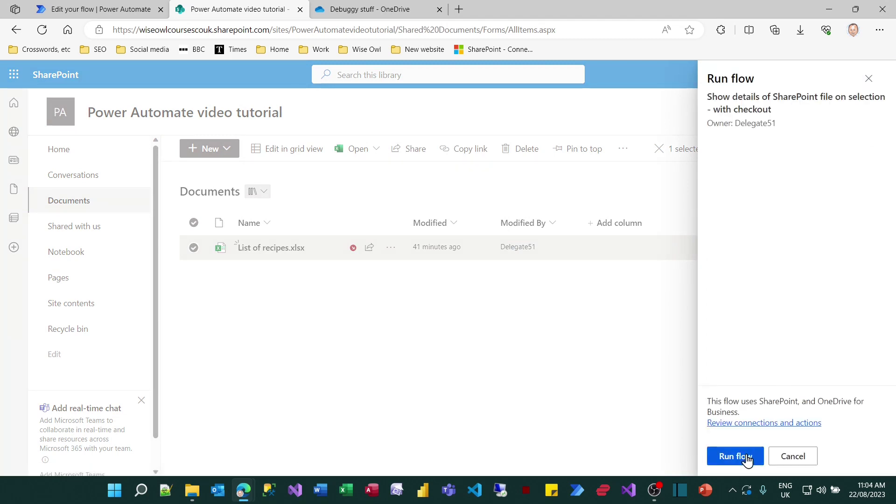
{"action": "left_click", "coordinate": [735, 457]}
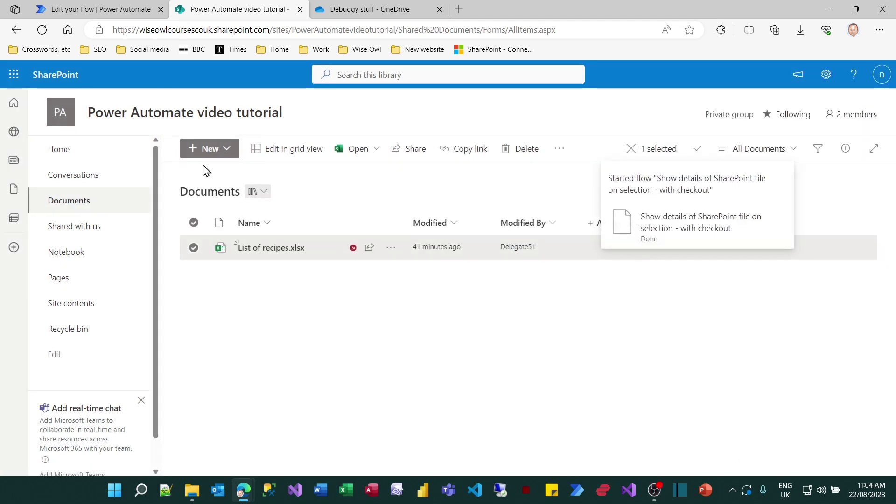
Step: Test the flow automatically with the recently used trigger from the failed run
{"action": "left_click", "coordinate": [118, 7]}
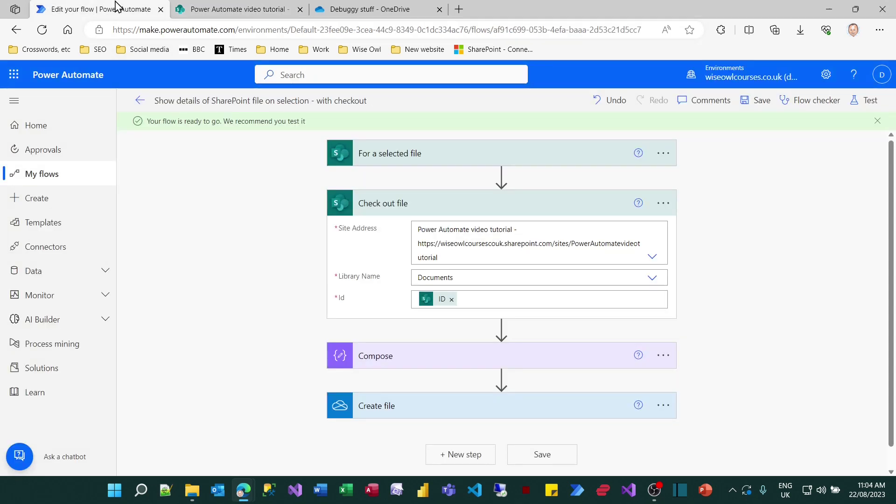
{"action": "left_click", "coordinate": [872, 101]}
{"action": "left_click", "coordinate": [746, 164]}
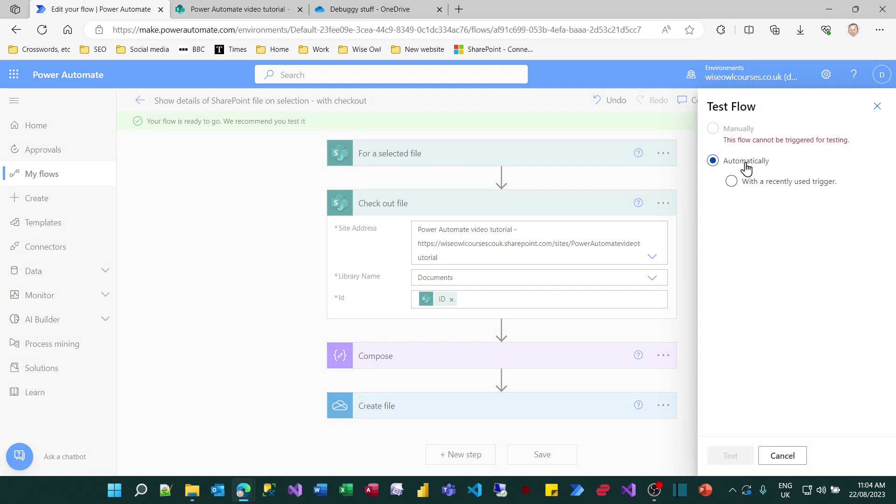
{"action": "left_click", "coordinate": [746, 184]}
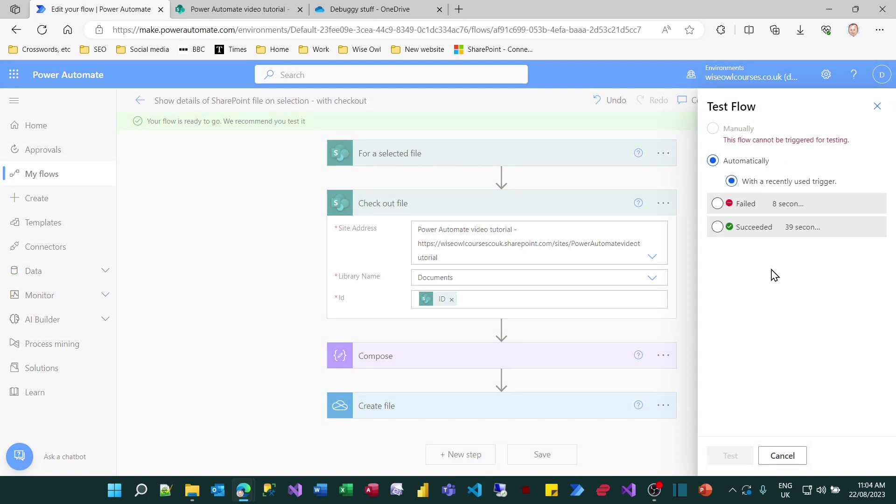
{"action": "left_click", "coordinate": [729, 206]}
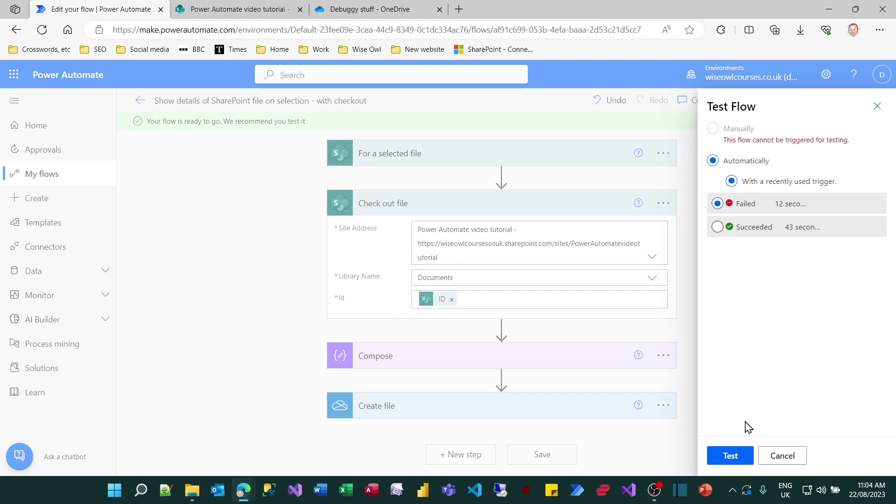
{"action": "left_click", "coordinate": [732, 456]}
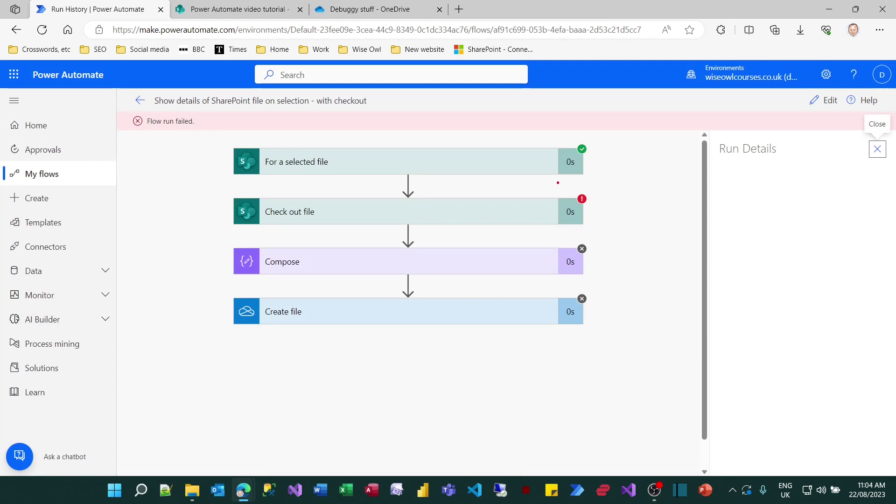
Step: Expand the Check out file step to see 'Unexpected error. Failed to fetch.'
{"action": "left_click_drag", "start_coordinate": [558, 182], "coordinate": [609, 216]}
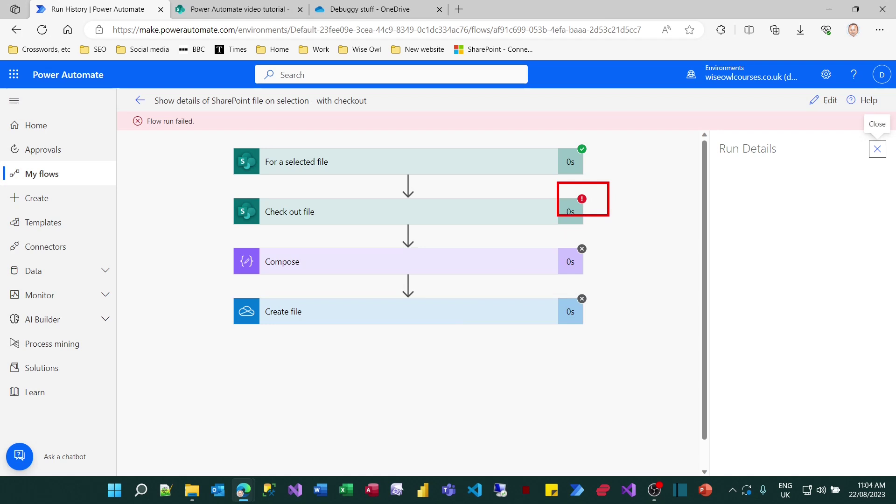
{"action": "key", "text": "Escape"}
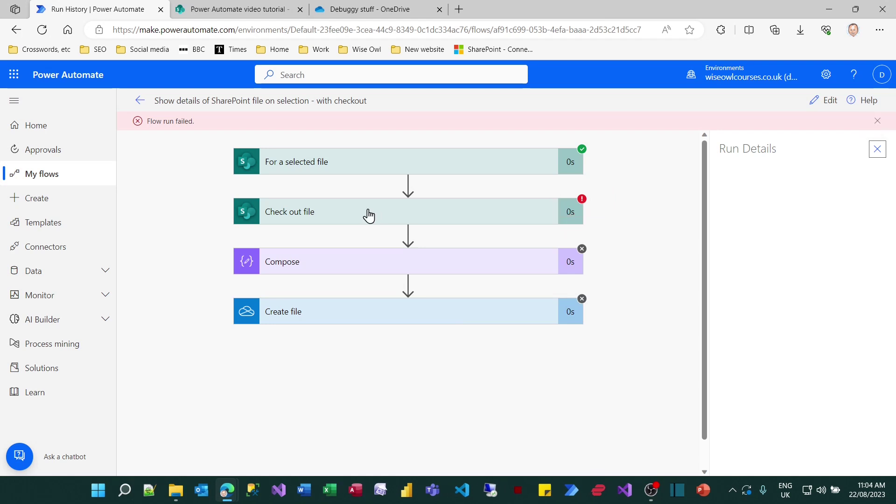
{"action": "left_click", "coordinate": [366, 214]}
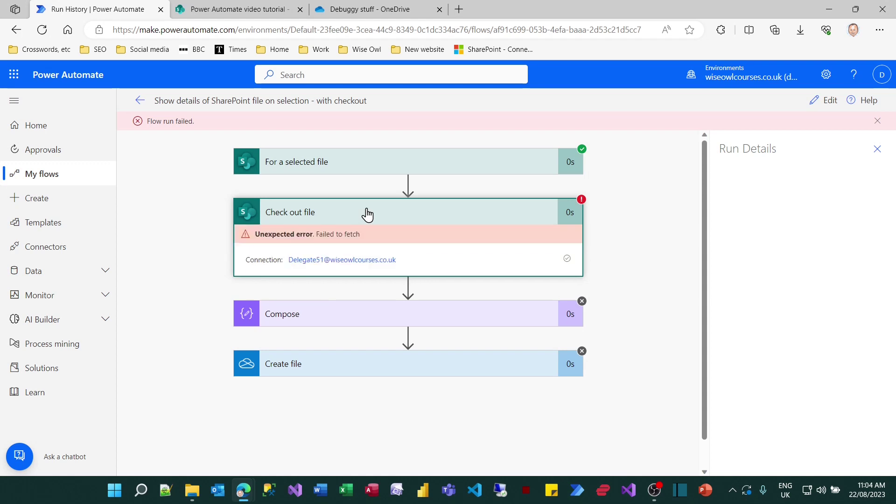
Step: Discard the check-out on List of recipes.xlsx from its hover card and confirm with Yes
{"action": "left_click", "coordinate": [229, 9]}
{"action": "mouse_move", "coordinate": [354, 254]}
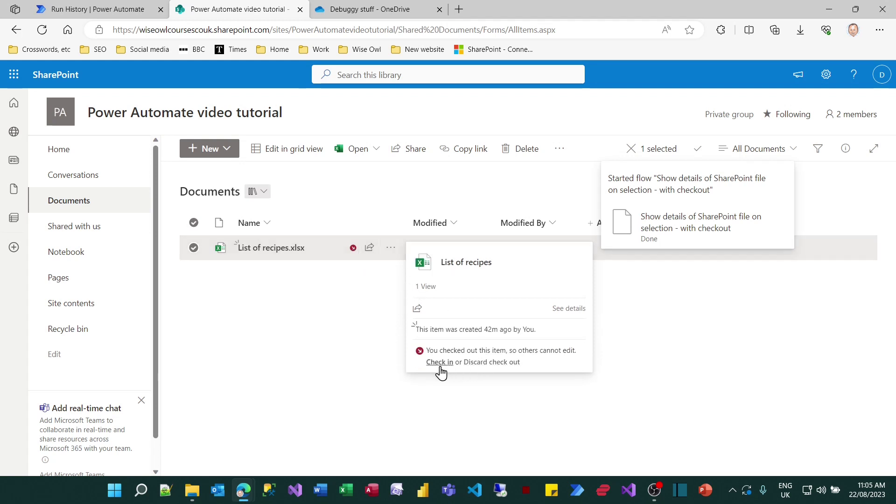
{"action": "left_click", "coordinate": [500, 367]}
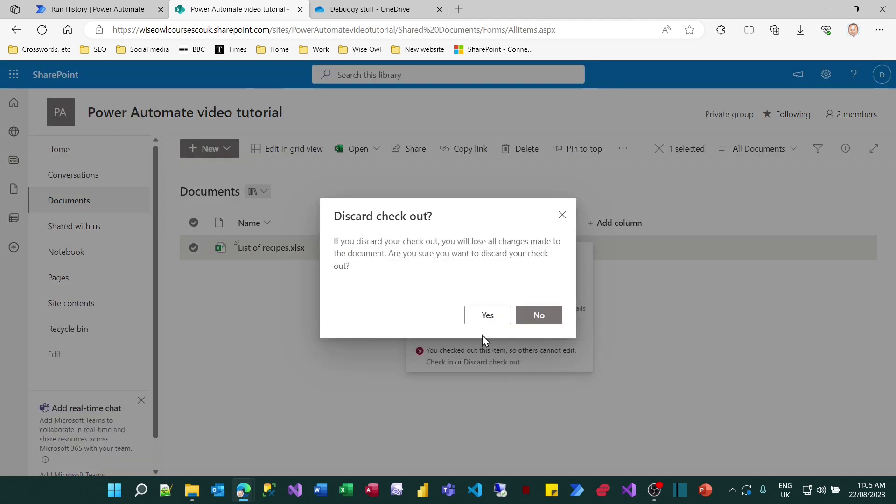
{"action": "left_click", "coordinate": [485, 315]}
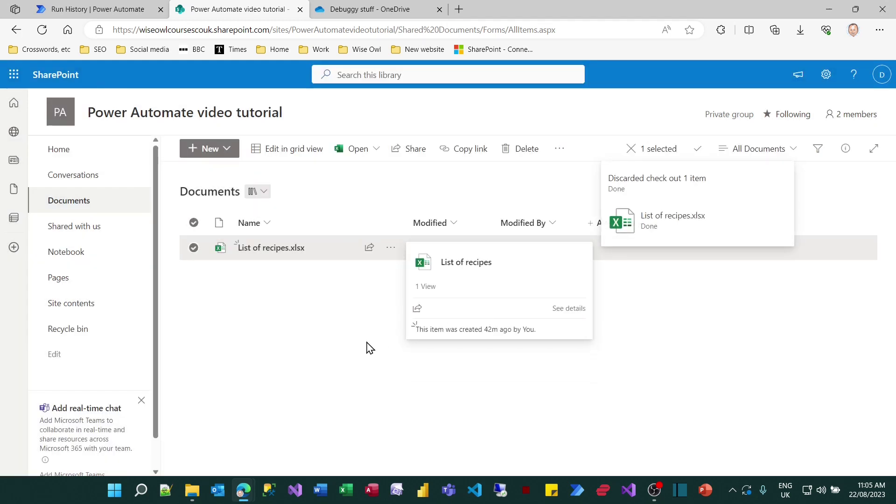